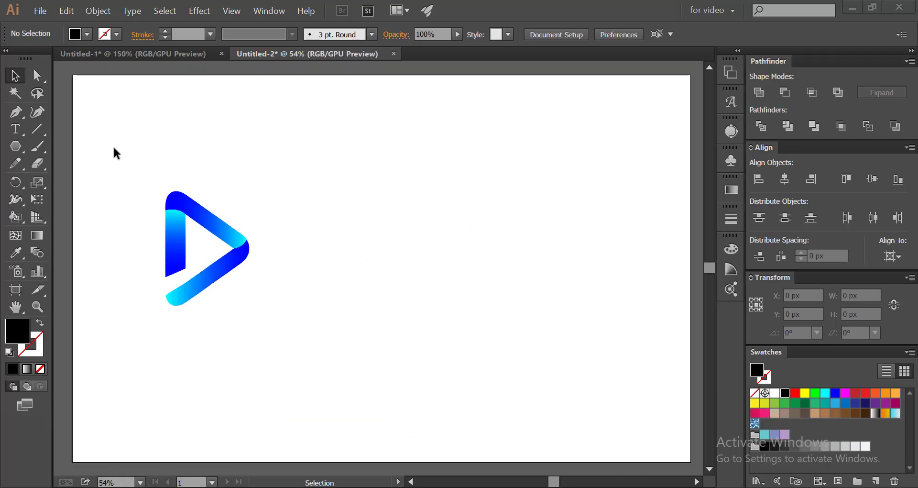
# Create a three-sided polygon about 433 px wide and 375 px high to the right of the blue logo.
pyautogui.moveTo(18, 147); pyautogui.dragTo(83, 198)
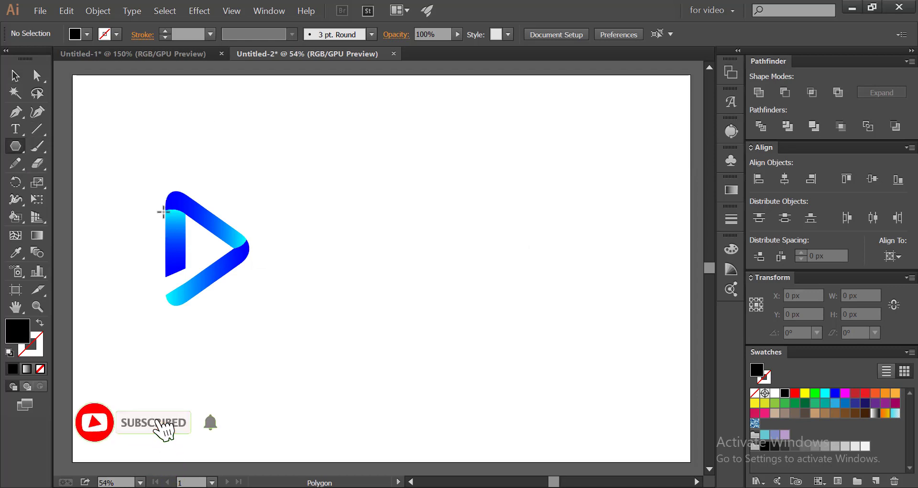
pyautogui.click(407, 248)
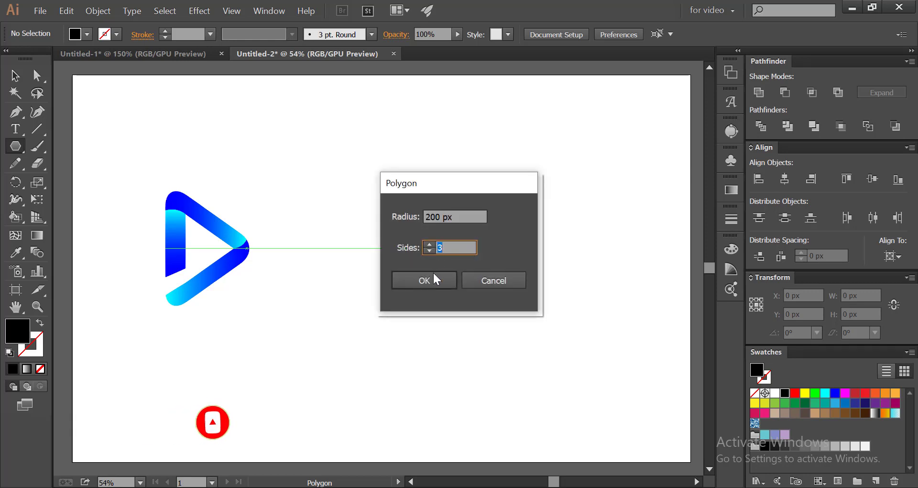
pyautogui.click(439, 216)
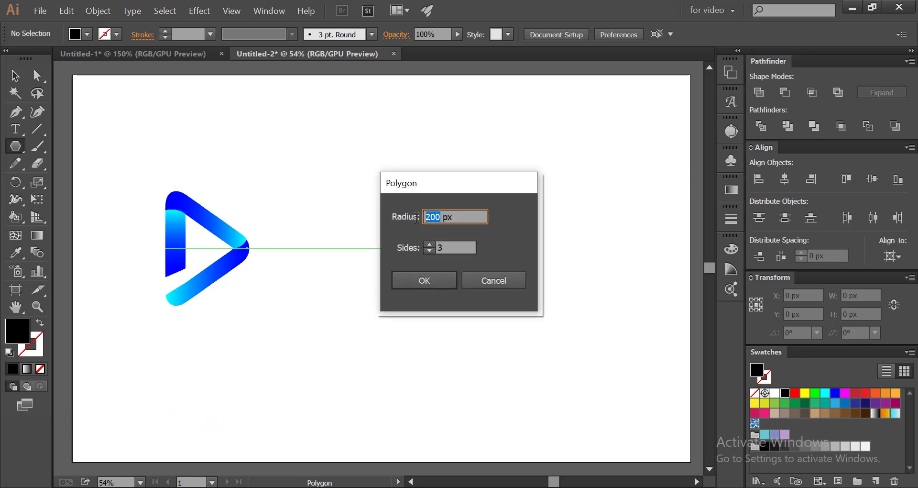
pyautogui.write('2')
pyautogui.click(415, 280)
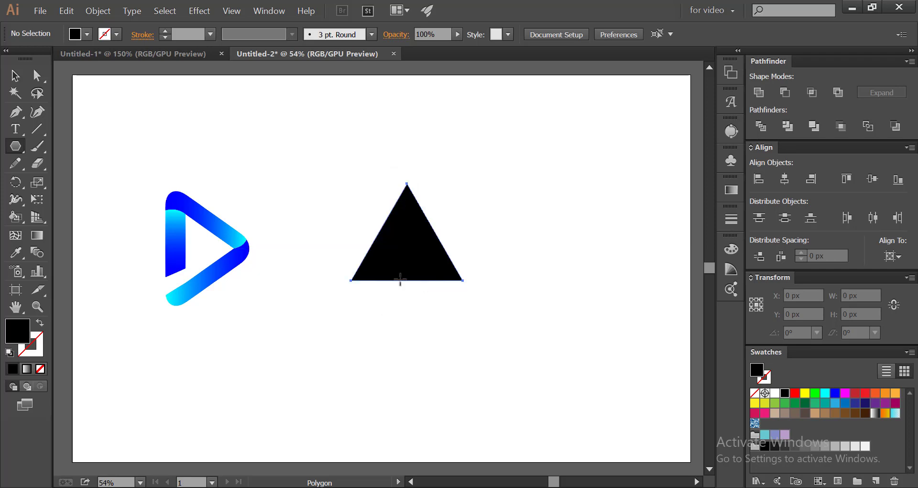
# Rotate the black triangle so it points right and enlarge it to about 478 by 552 px.
pyautogui.click(9, 78)
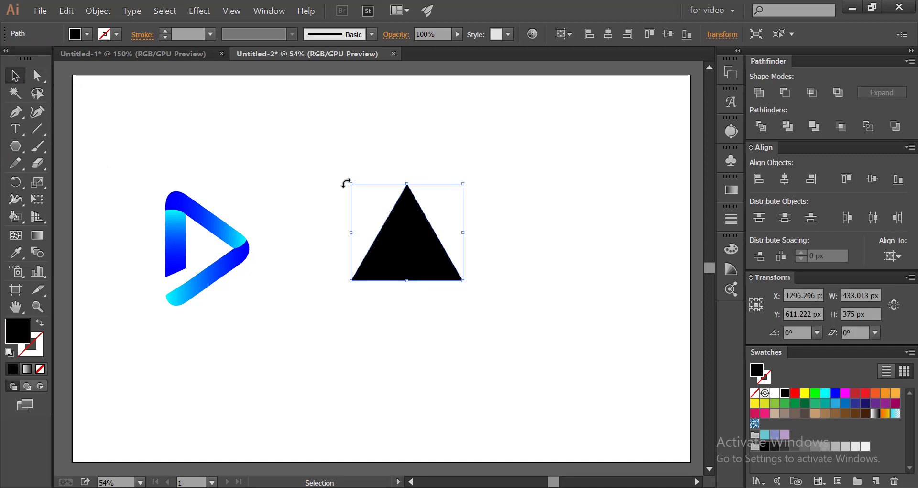
pyautogui.moveTo(347, 180); pyautogui.dragTo(454, 188)
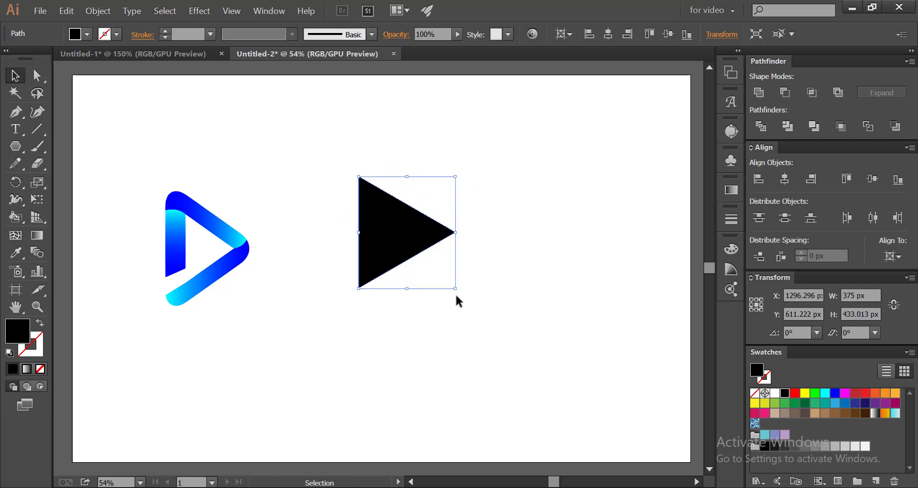
pyautogui.moveTo(456, 289); pyautogui.dragTo(470, 309)
pyautogui.click(440, 326)
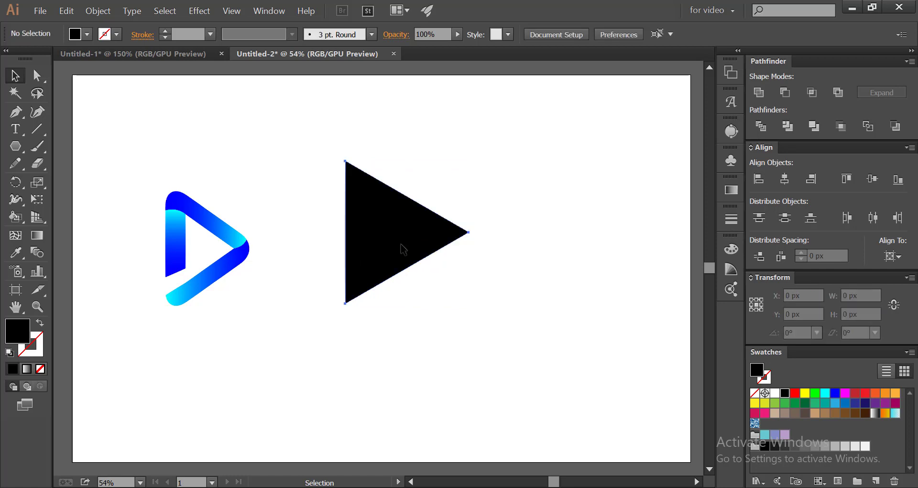
# Copy the black triangle and paste the duplicate in place.
pyautogui.click(402, 246)
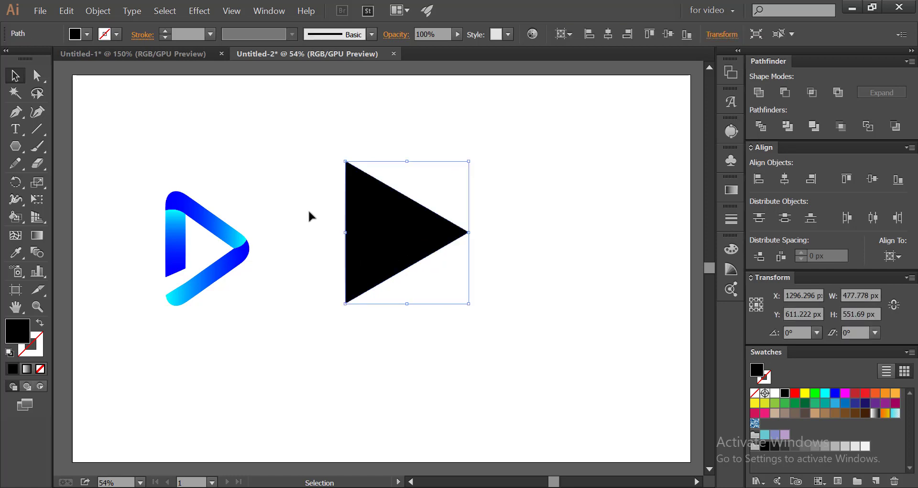
pyautogui.click(67, 11)
pyautogui.click(78, 74)
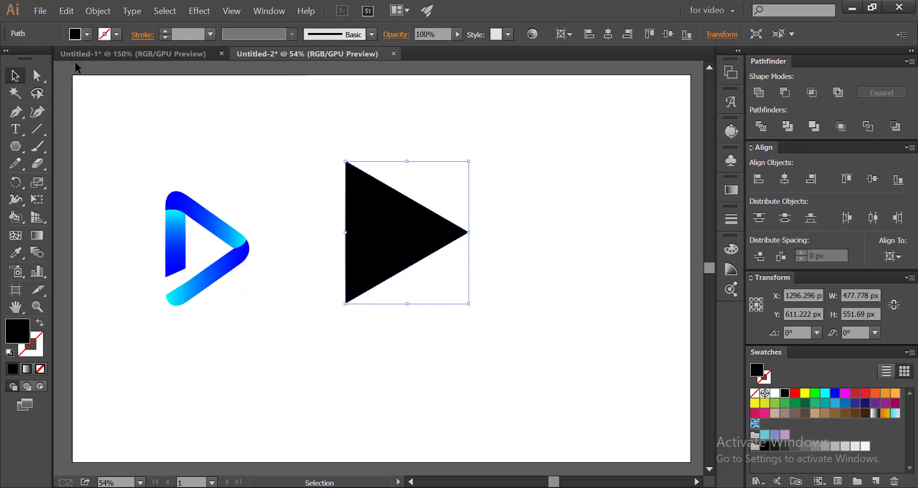
pyautogui.click(69, 16)
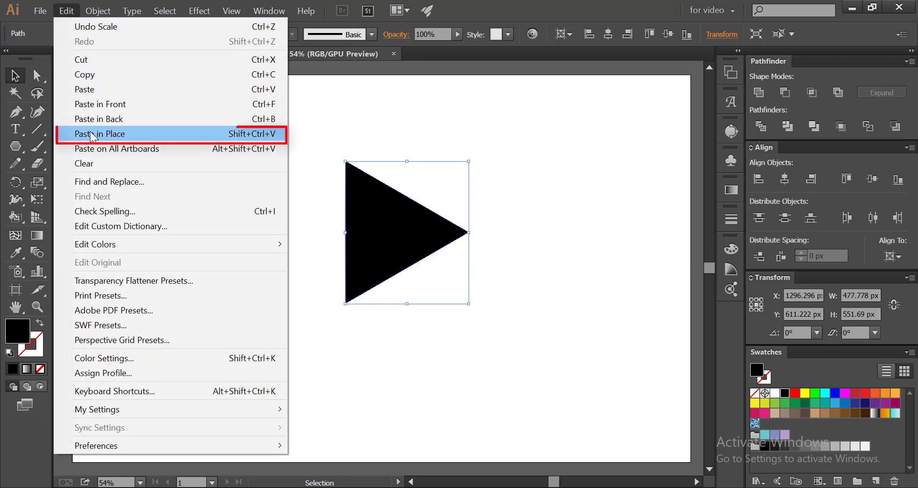
pyautogui.click(92, 136)
# Shrink the duplicate triangle to about 260 by 300 px, position it inside the large one, and fill it with white.
pyautogui.moveTo(345, 161); pyautogui.dragTo(380, 197)
pyautogui.moveTo(390, 233); pyautogui.dragTo(380, 233)
pyautogui.moveTo(428, 266); pyautogui.dragTo(430, 271)
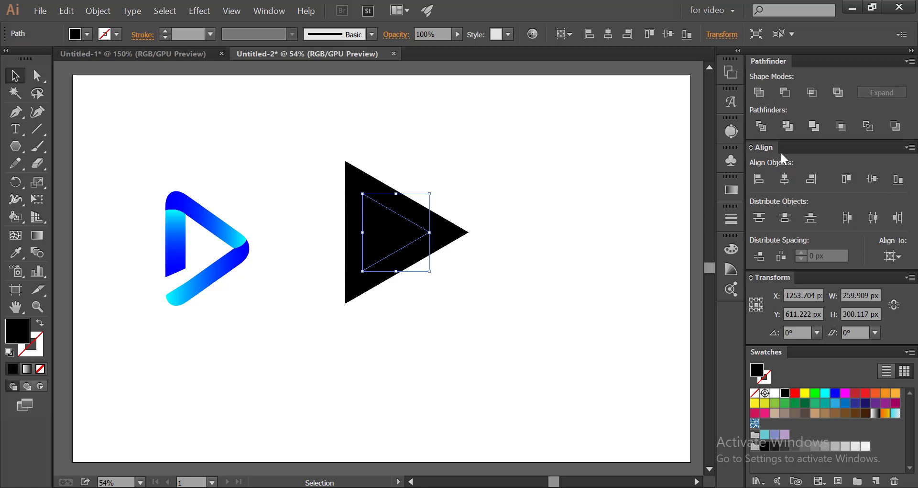
pyautogui.click(774, 392)
pyautogui.click(482, 312)
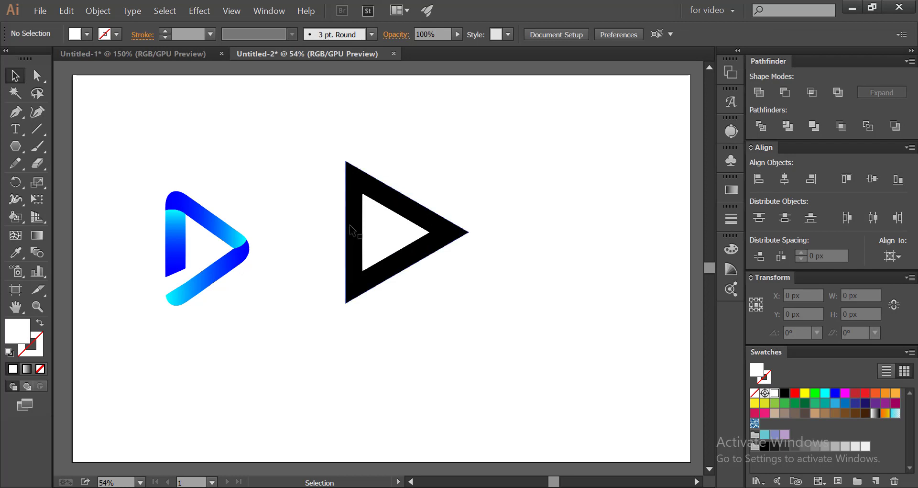
# Round all three corners of the outer black triangle into a smooth play-button outline about 403 by 442 px.
pyautogui.click(354, 180)
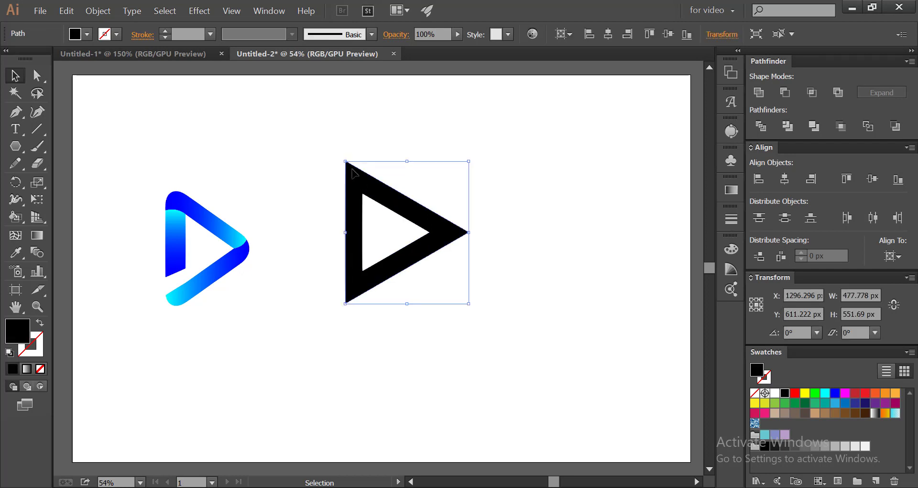
pyautogui.click(307, 157)
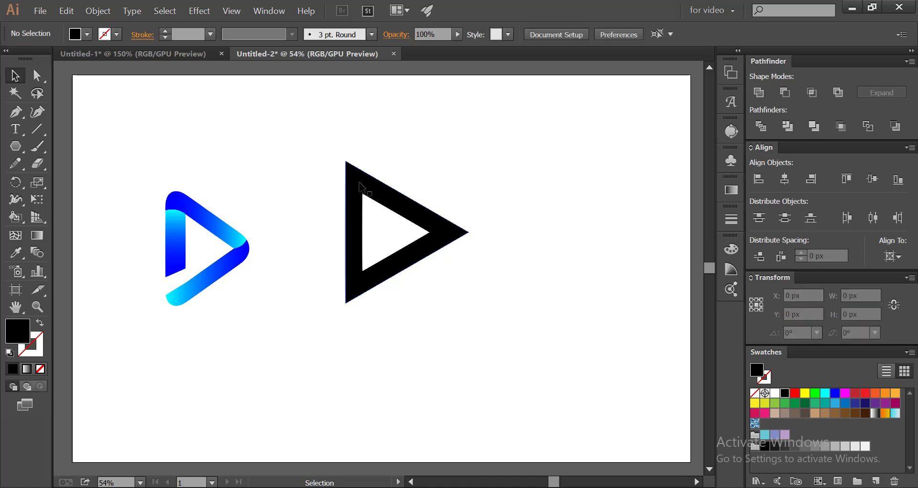
pyautogui.click(360, 187)
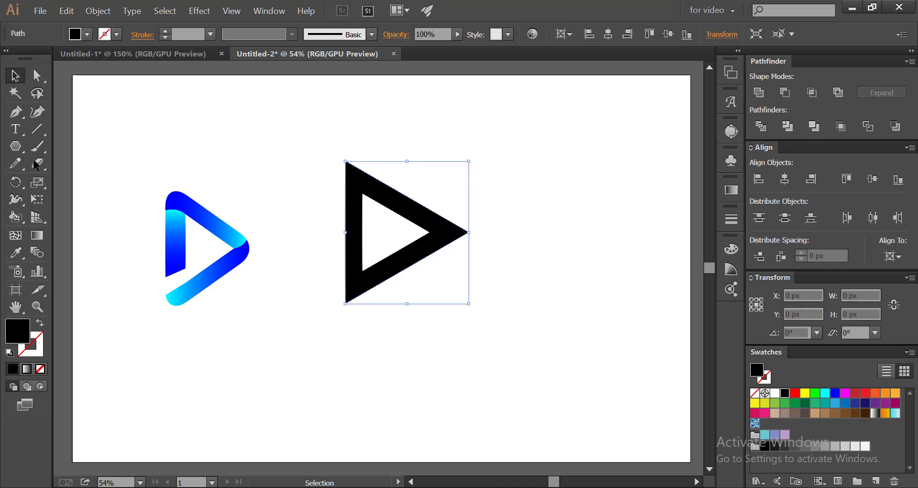
pyautogui.click(38, 79)
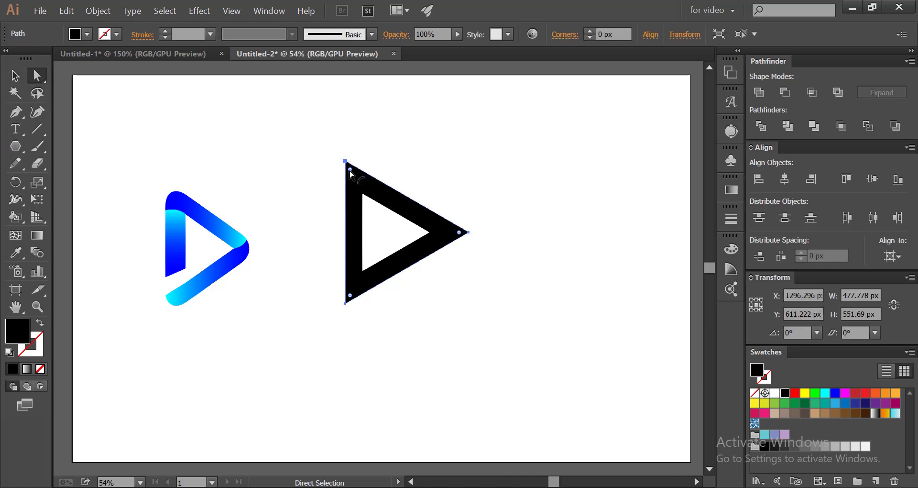
pyautogui.moveTo(351, 171); pyautogui.dragTo(359, 197)
pyautogui.click(15, 75)
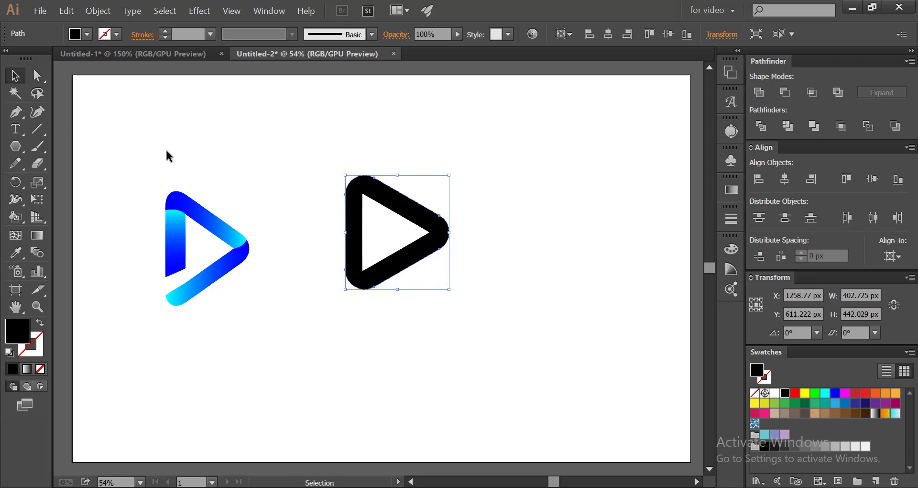
# Move the black and white triangles slightly down together and enlarge both proportionally from their centre.
pyautogui.moveTo(314, 163); pyautogui.dragTo(376, 249)
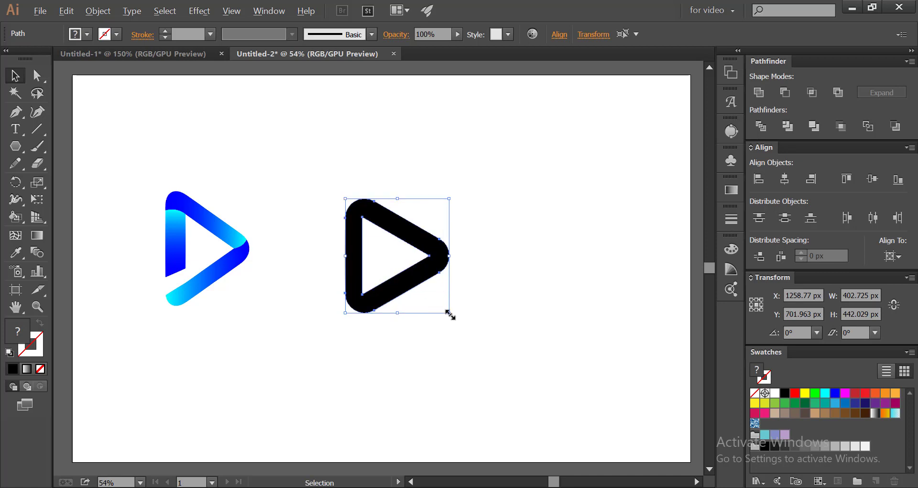
pyautogui.moveTo(450, 314); pyautogui.dragTo(462, 326)
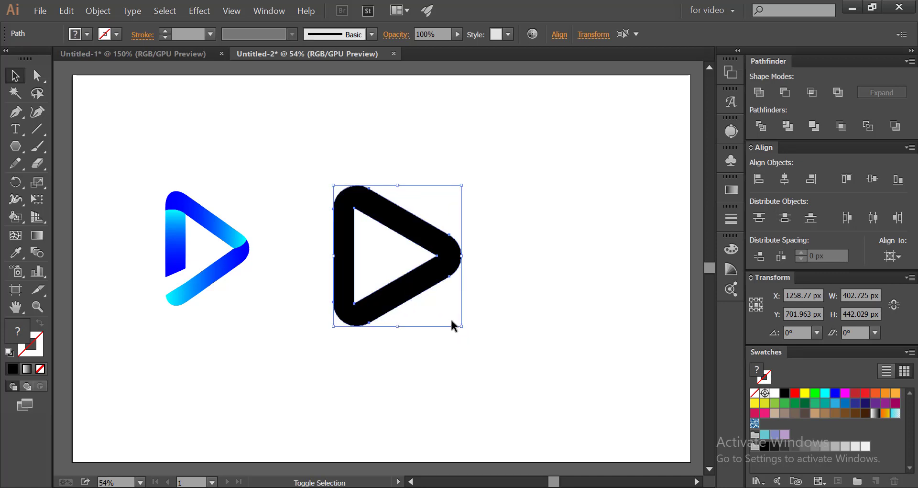
pyautogui.click(320, 234)
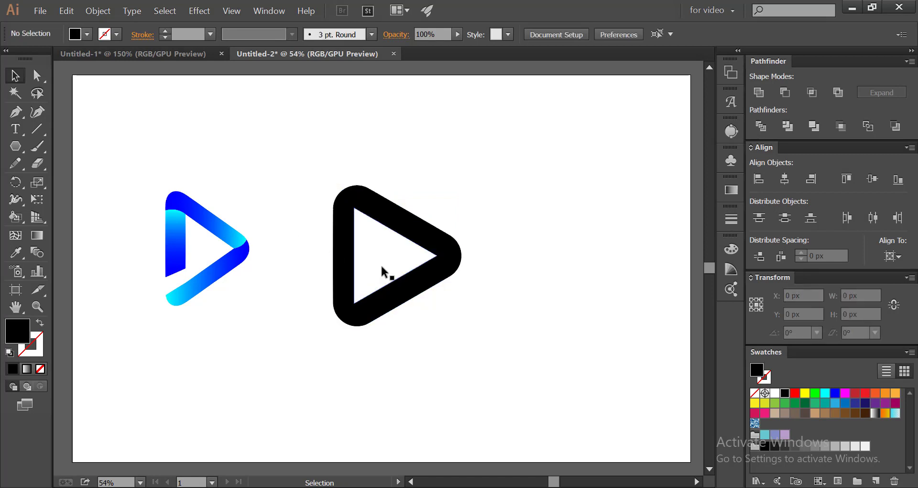
pyautogui.click(381, 263)
pyautogui.click(303, 228)
# Draw a line segment from the white triangle's upper corner to the black shape's outer left edge, about 80 by 15 px.
pyautogui.click(40, 129)
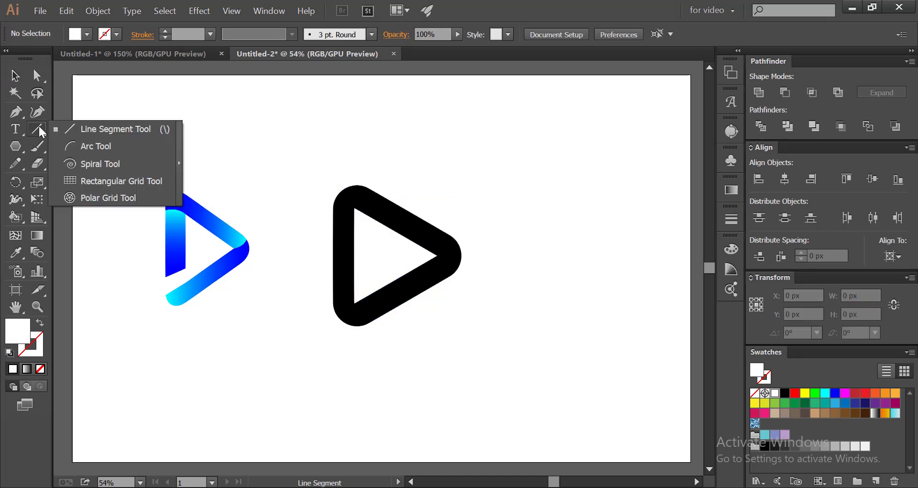
pyautogui.click(73, 127)
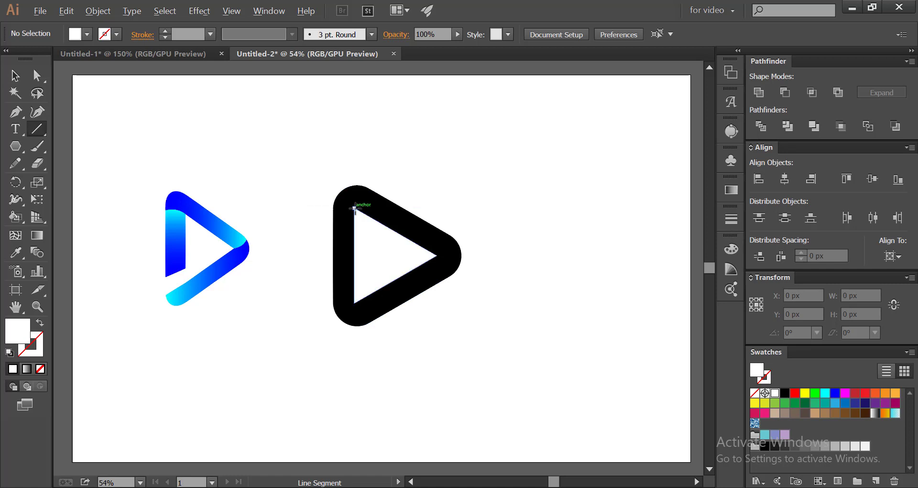
pyautogui.scroll(3, 354, 209)
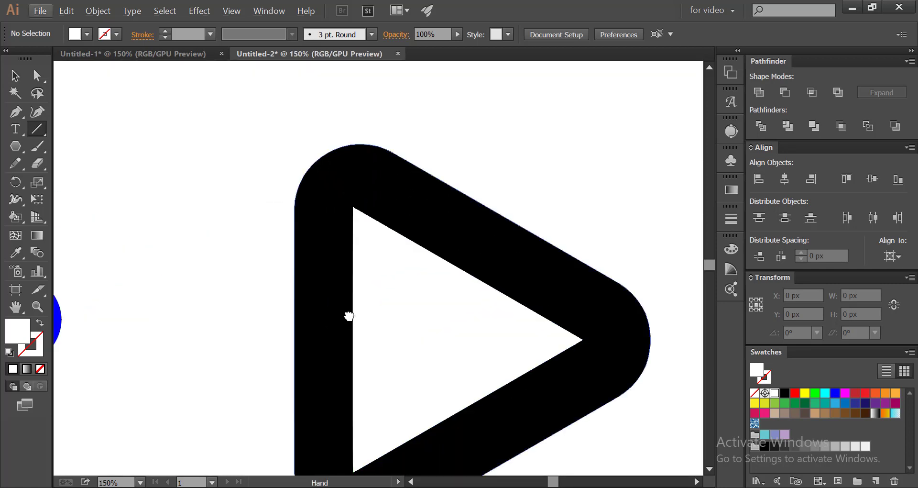
pyautogui.moveTo(349, 316); pyautogui.dragTo(351, 260)
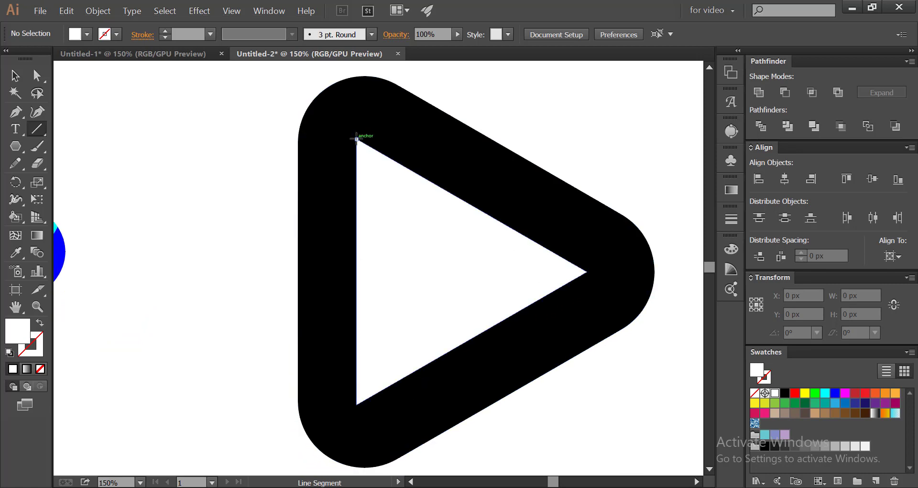
pyautogui.moveTo(356, 139); pyautogui.dragTo(299, 128)
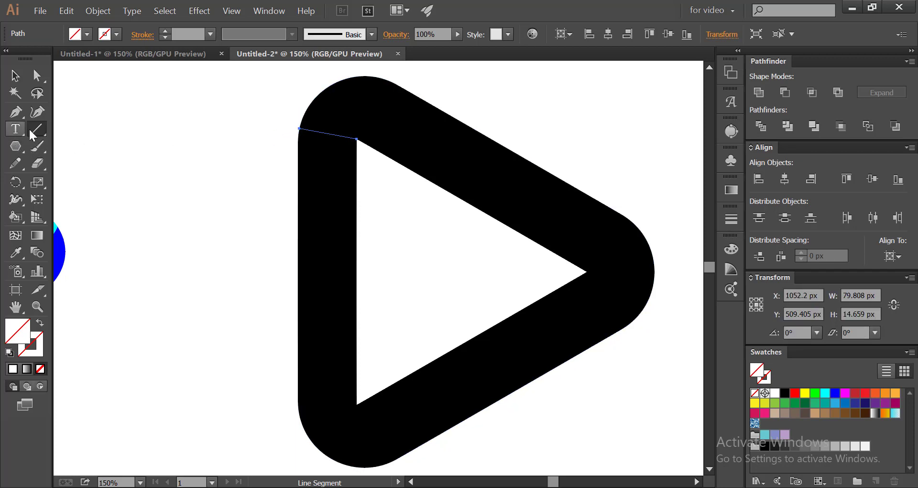
# Bend the upper-left dividing line upward into an arc about 28 px high with the Anchor Point tool.
pyautogui.click(19, 112)
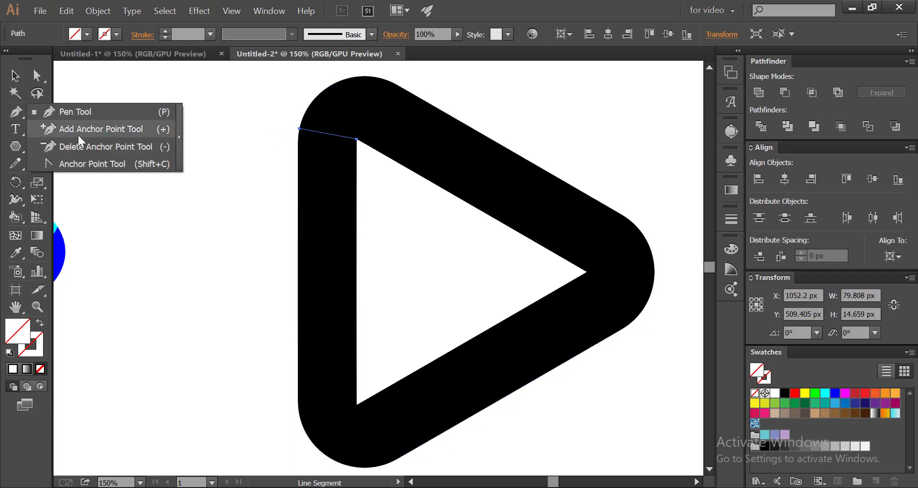
pyautogui.click(79, 164)
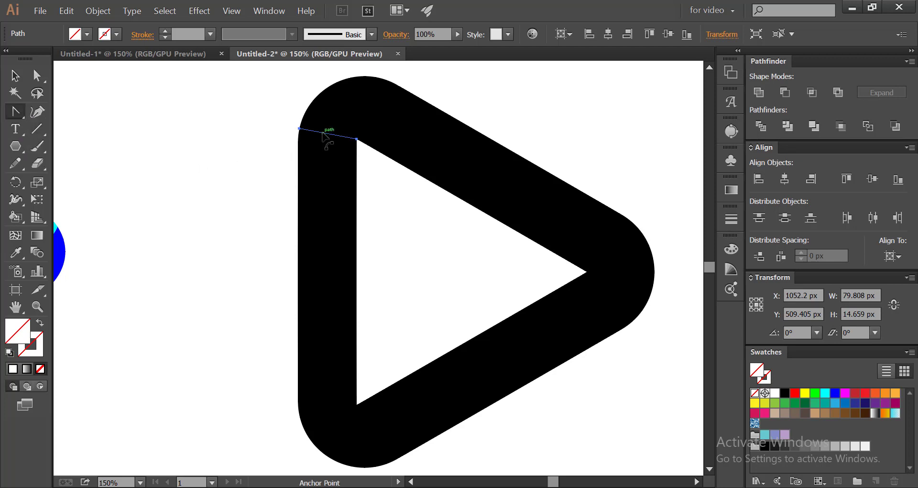
pyautogui.moveTo(323, 135)
pyautogui.mouseDown()
pyautogui.moveTo(312, 118)
pyautogui.moveTo(324, 120)
pyautogui.mouseUp()
pyautogui.click(16, 76)
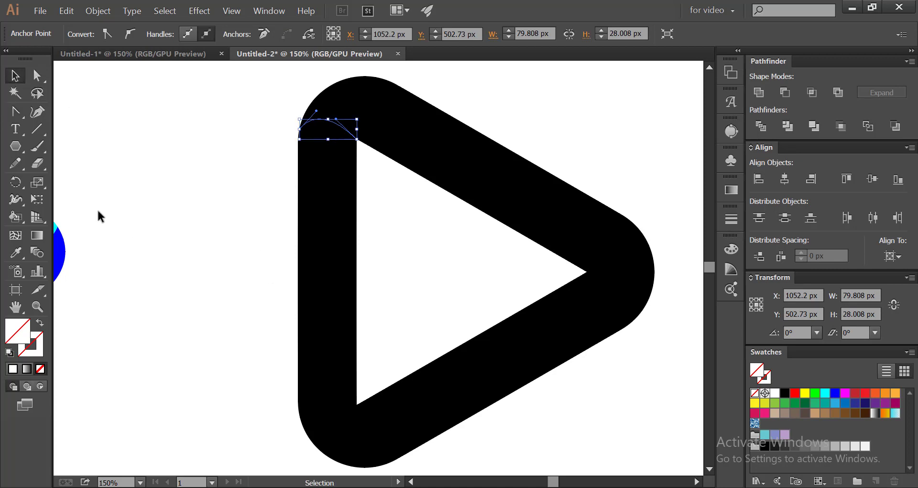
# Draw a line from the white triangle's right corner up to the black shape's outer edge, about 88 by 35 px, and curve it upward.
pyautogui.moveTo(37, 128); pyautogui.dragTo(91, 128)
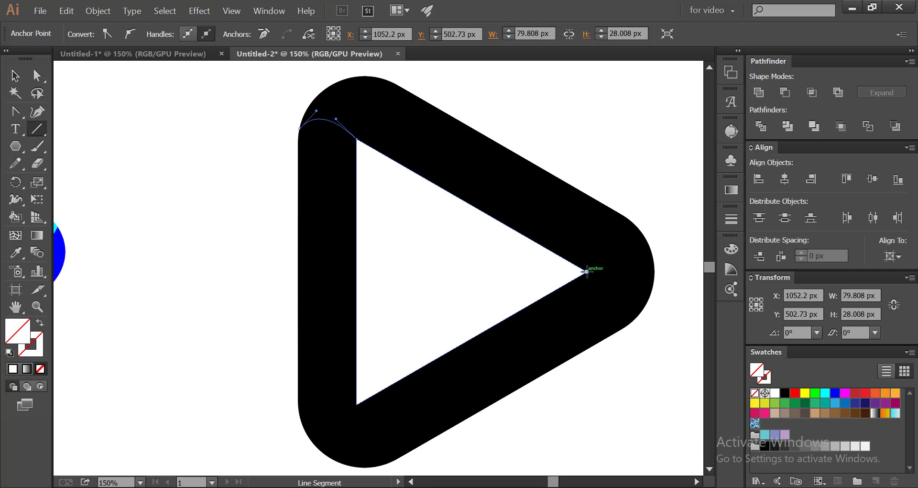
pyautogui.moveTo(587, 271); pyautogui.dragTo(649, 246)
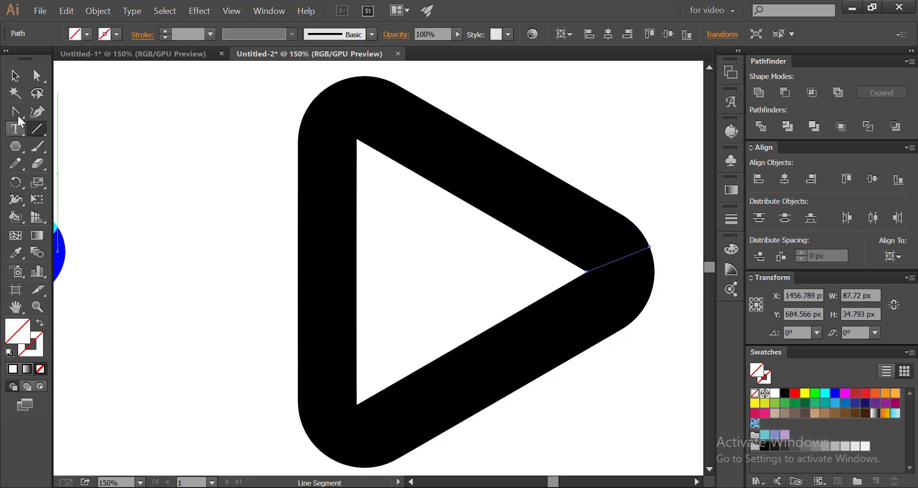
pyautogui.moveTo(16, 111); pyautogui.dragTo(70, 168)
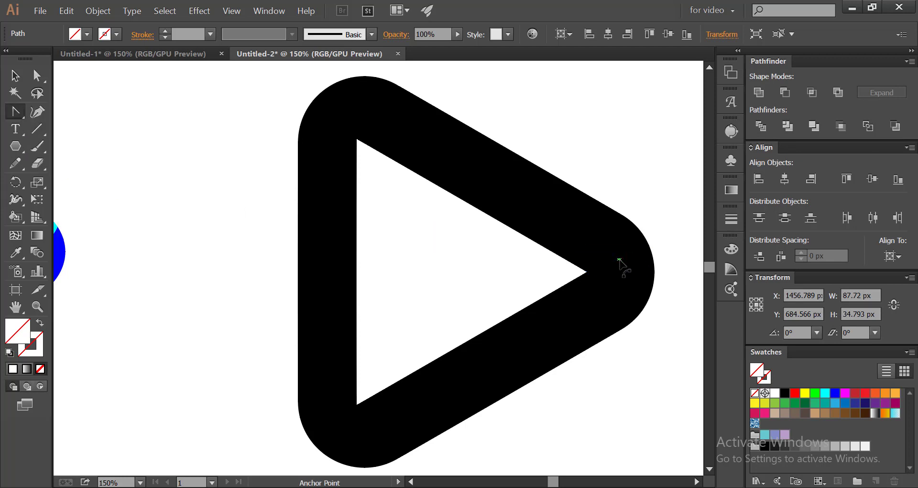
pyautogui.moveTo(618, 260); pyautogui.dragTo(621, 252)
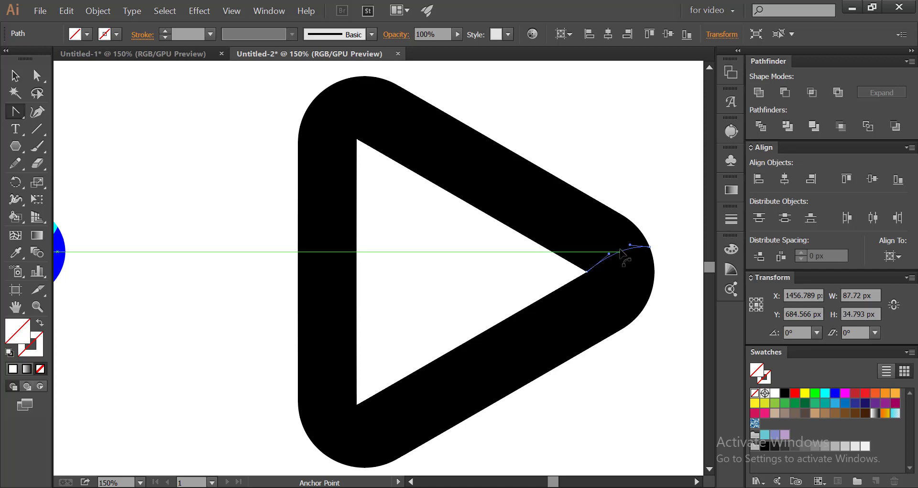
pyautogui.moveTo(621, 253); pyautogui.dragTo(621, 253)
pyautogui.click(15, 76)
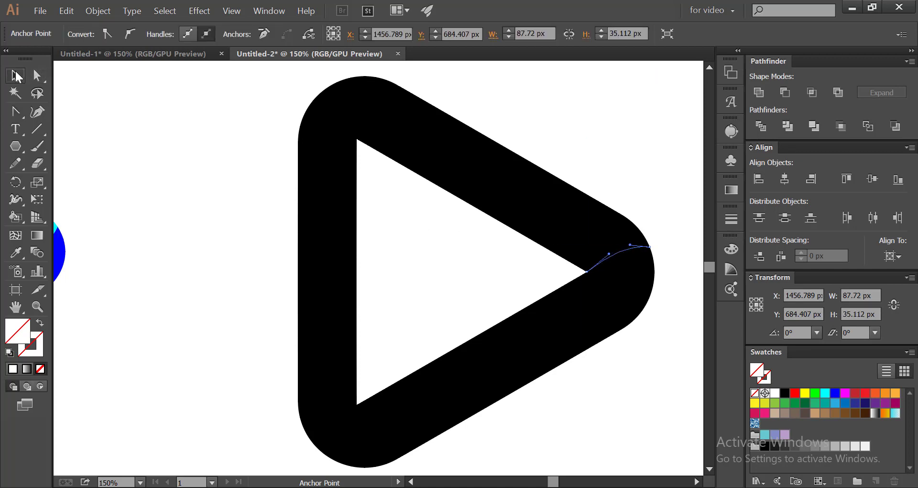
pyautogui.click(175, 245)
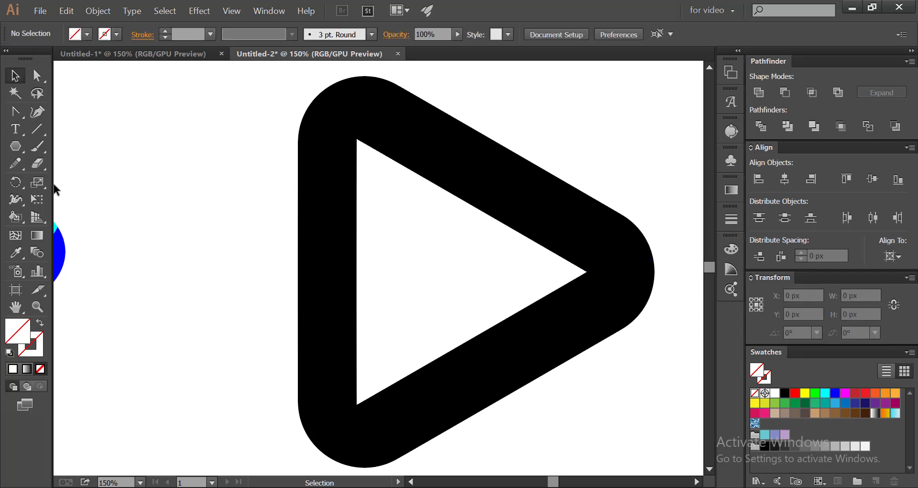
# Draw a closed cutting shape with the Pen tool across the black shape's lower-left leg, from the white triangle's lower corner, about 133 by 96 px.
pyautogui.moveTo(17, 107); pyautogui.dragTo(70, 111)
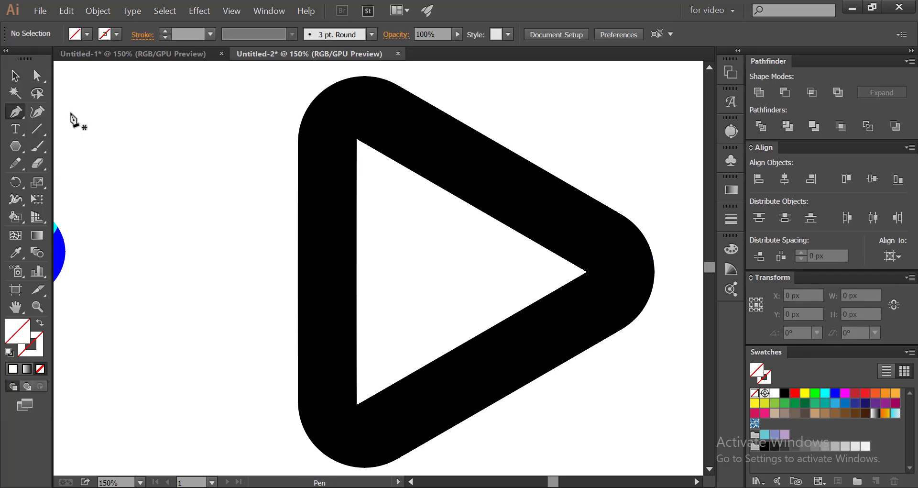
pyautogui.click(357, 405)
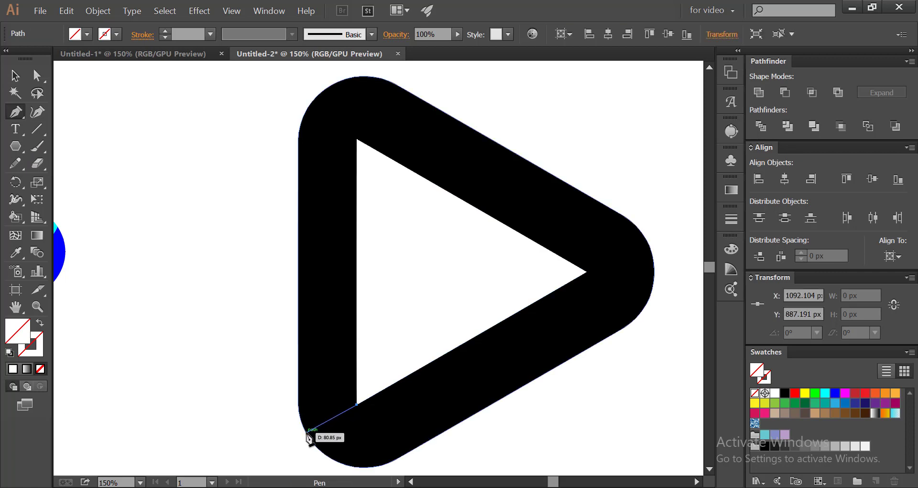
pyautogui.click(306, 431)
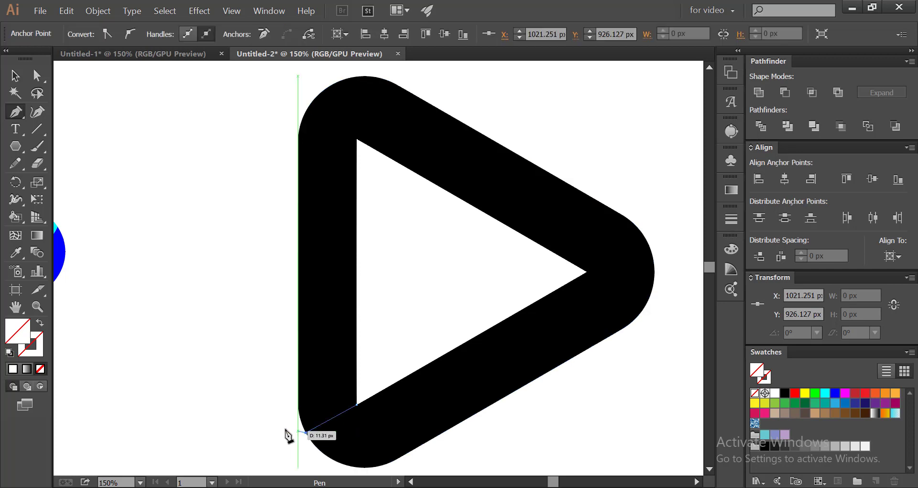
pyautogui.click(266, 410)
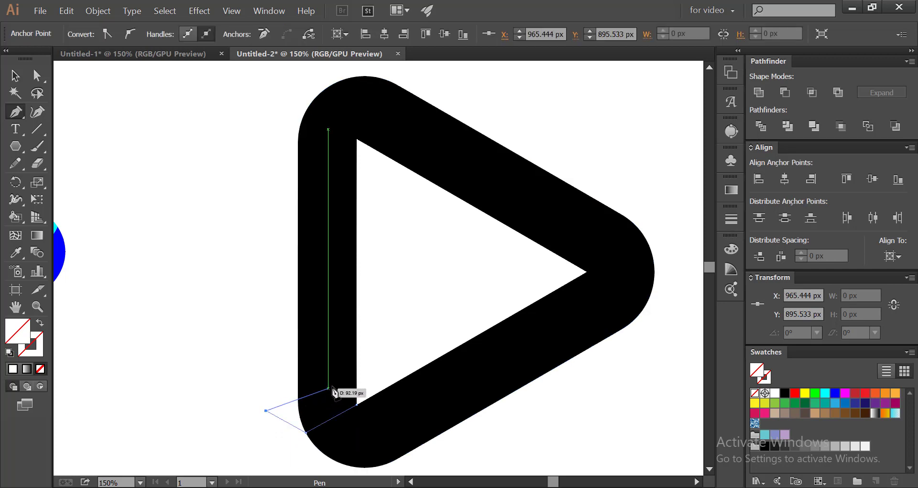
pyautogui.click(360, 364)
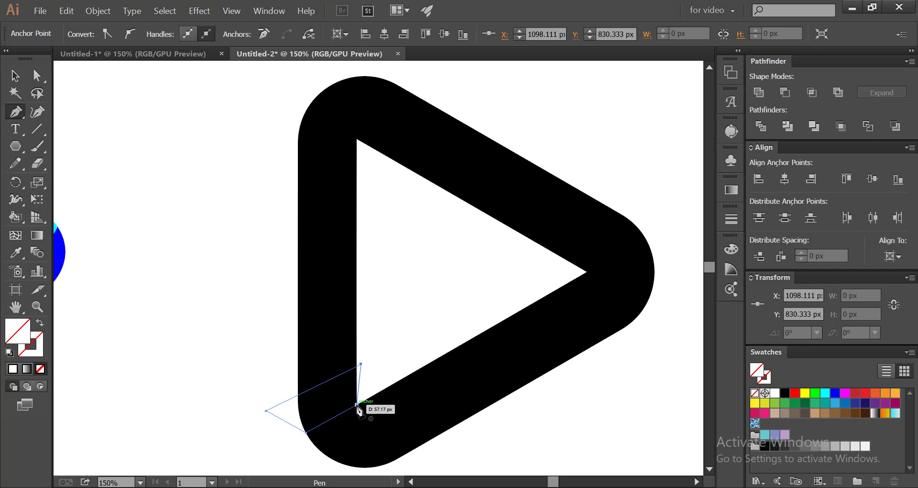
pyautogui.click(356, 404)
pyautogui.click(15, 75)
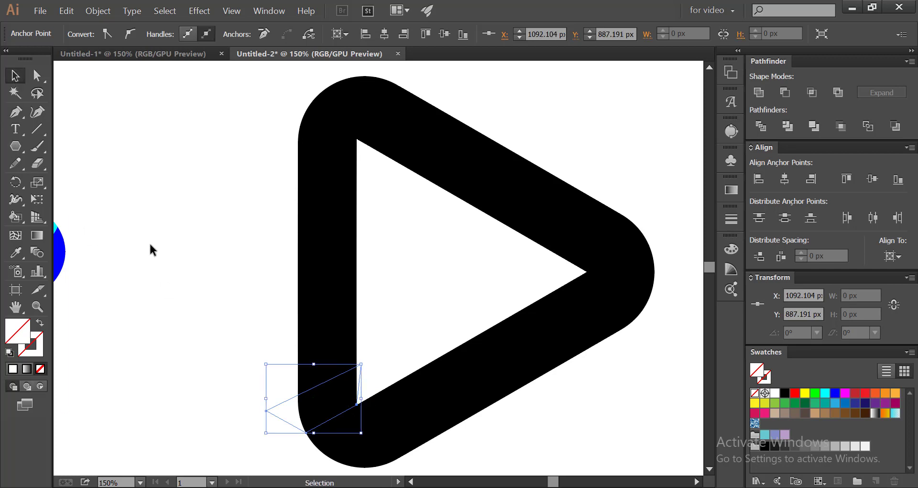
# Fill the cutting shape at the lower-left corner with white.
pyautogui.click(192, 326)
pyautogui.click(318, 401)
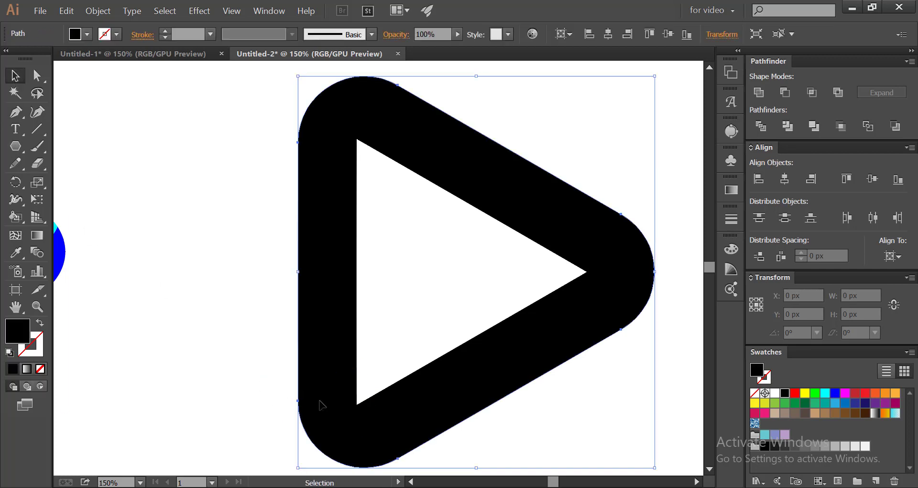
pyautogui.click(262, 383)
pyautogui.moveTo(266, 382); pyautogui.dragTo(277, 417)
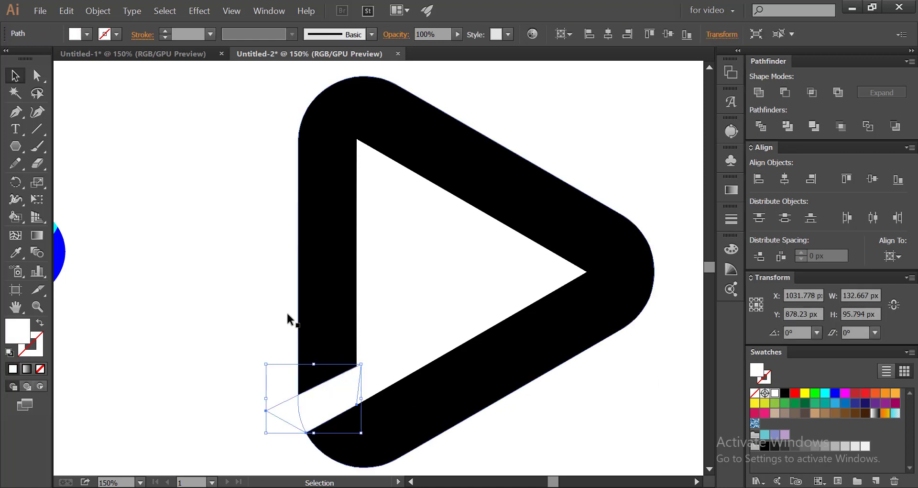
pyautogui.click(266, 310)
# Subtract the white triangle and the cutting shape from the black rounded triangle with Minus Front.
pyautogui.click(311, 329)
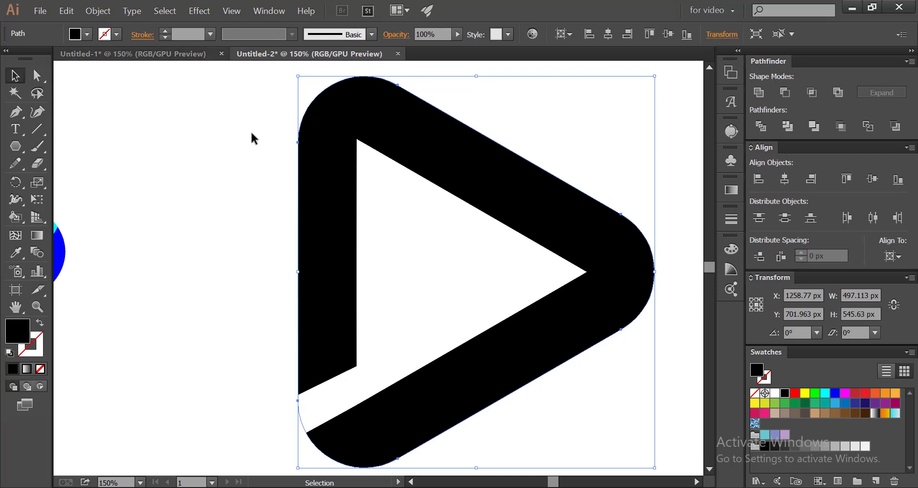
pyautogui.keyDown('shift'); pyautogui.click(411, 264); pyautogui.keyUp('shift')
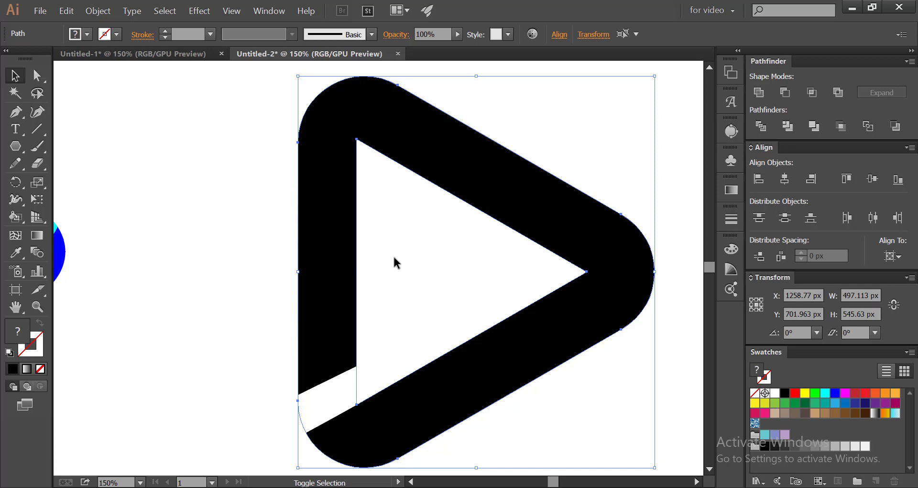
pyautogui.moveTo(243, 133); pyautogui.dragTo(381, 344)
pyautogui.moveTo(258, 236); pyautogui.dragTo(385, 412)
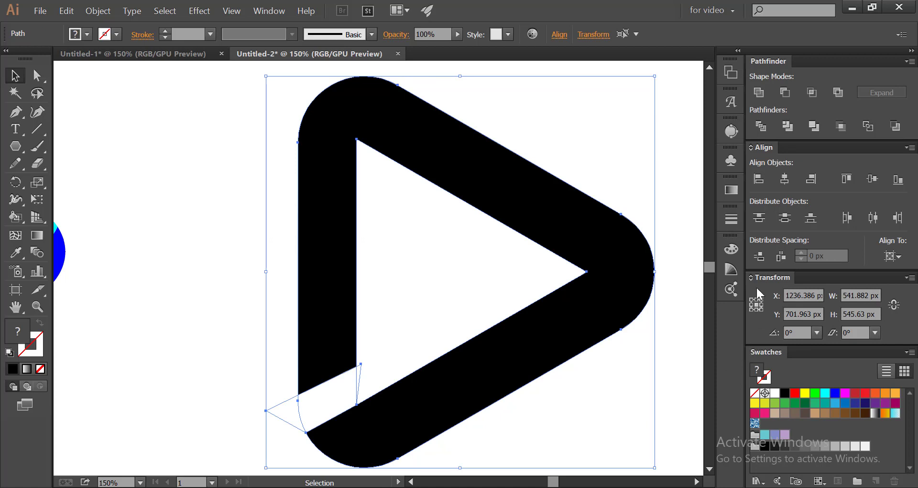
pyautogui.click(779, 91)
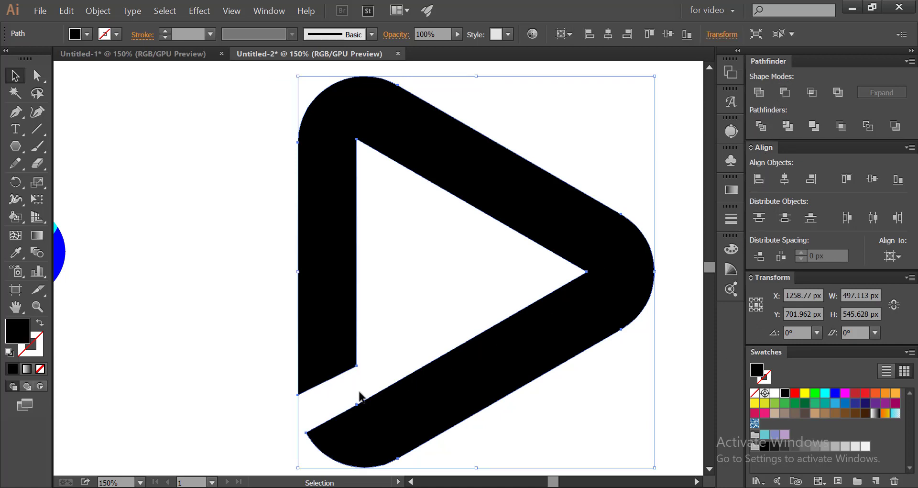
# Select the cut black shape with both curved dividing lines and convert them into a Live Paint group.
pyautogui.click(333, 387)
pyautogui.click(312, 238)
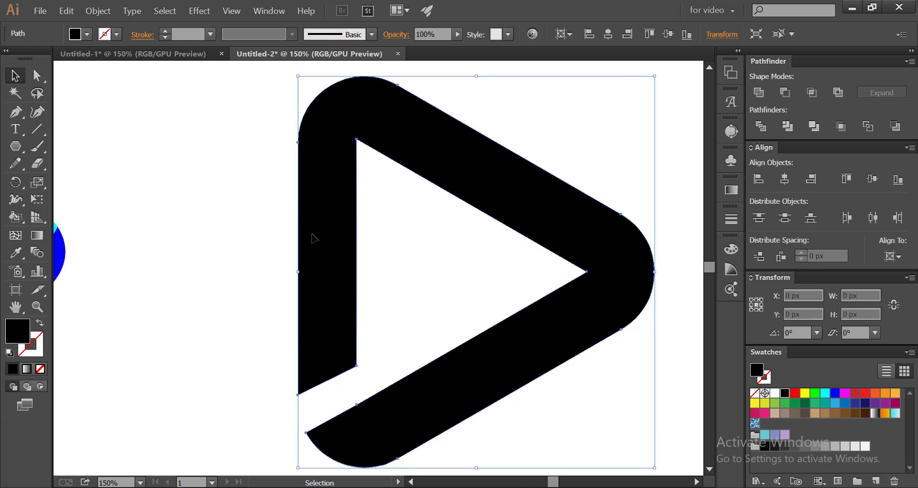
pyautogui.press('a')
pyautogui.hotkey('ctrl', '1')
pyautogui.press('v')
pyautogui.click(265, 257)
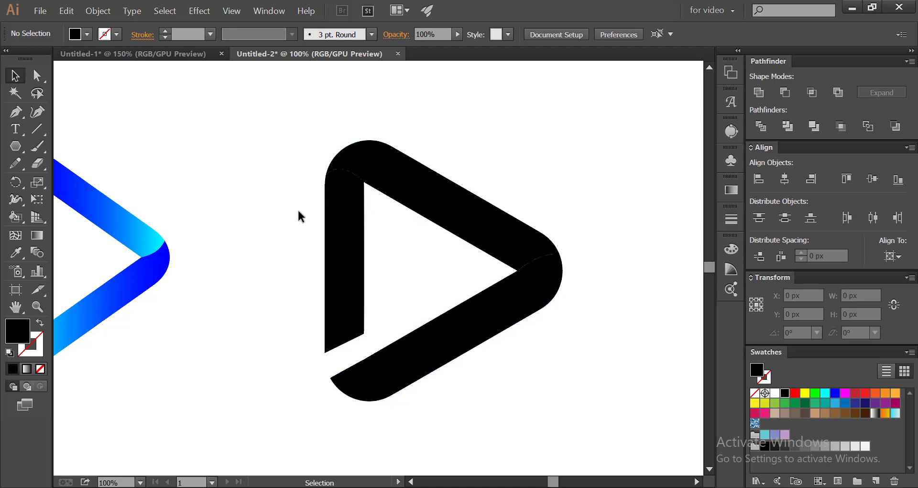
pyautogui.moveTo(268, 93)
pyautogui.mouseDown()
pyautogui.moveTo(312, 233)
pyautogui.moveTo(543, 416)
pyautogui.moveTo(589, 437)
pyautogui.mouseUp()
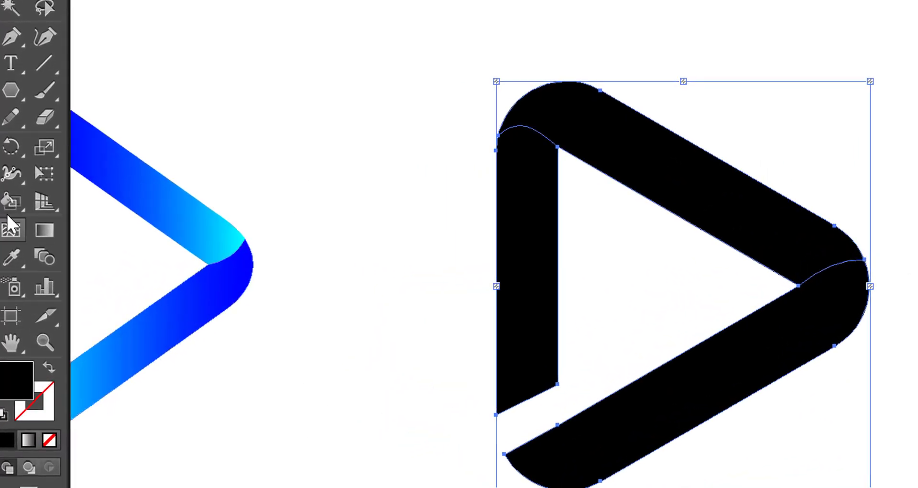
pyautogui.click(13, 214)
pyautogui.click(134, 228)
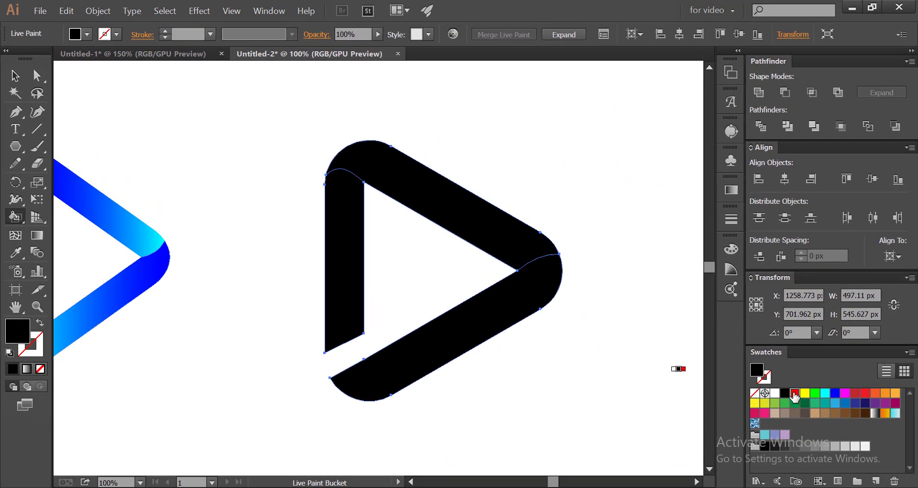
# Paint the vertical segment red, the upper diagonal segment green and the lower diagonal segment blue with the Live Paint Bucket.
pyautogui.click(794, 393)
pyautogui.click(350, 255)
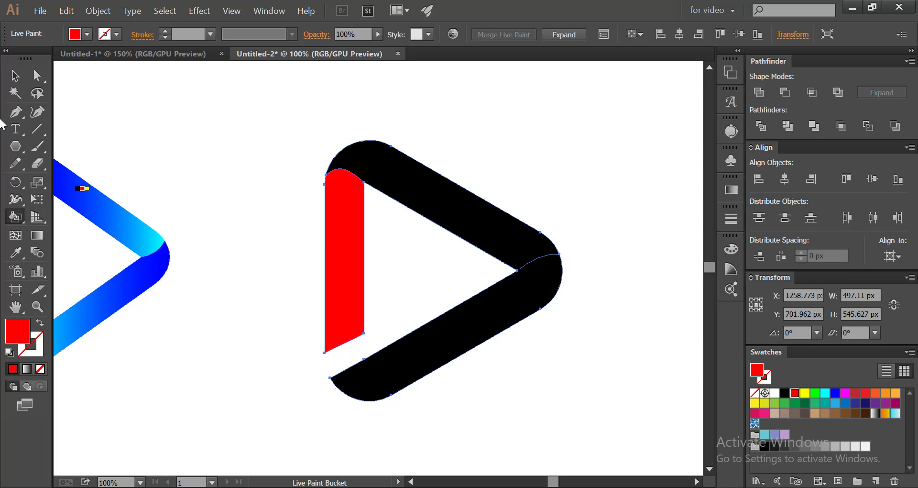
pyautogui.click(814, 393)
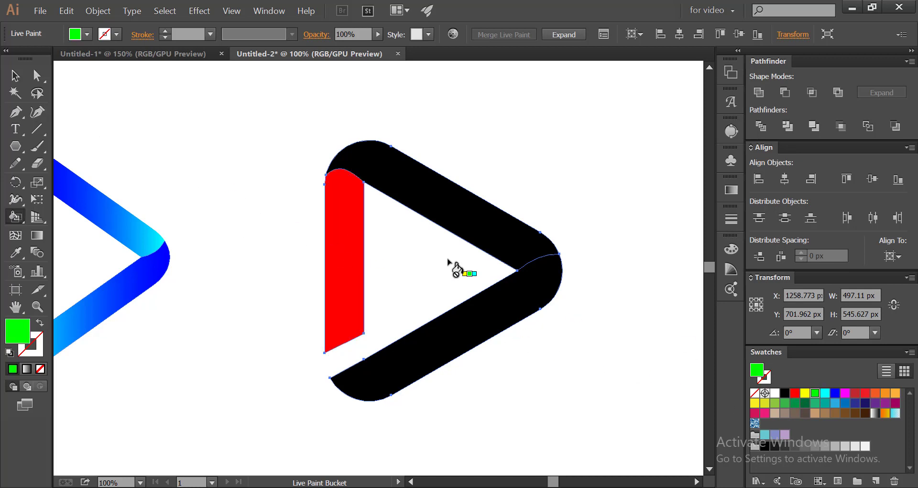
pyautogui.click(466, 212)
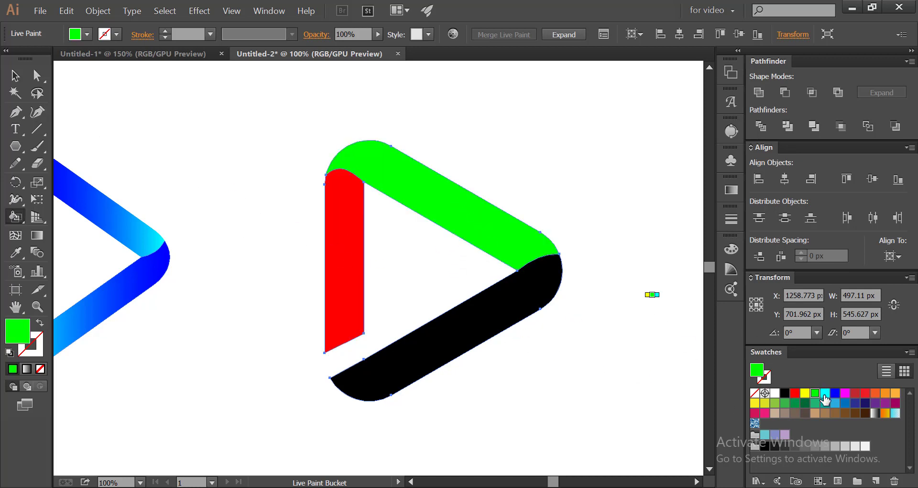
pyautogui.click(834, 394)
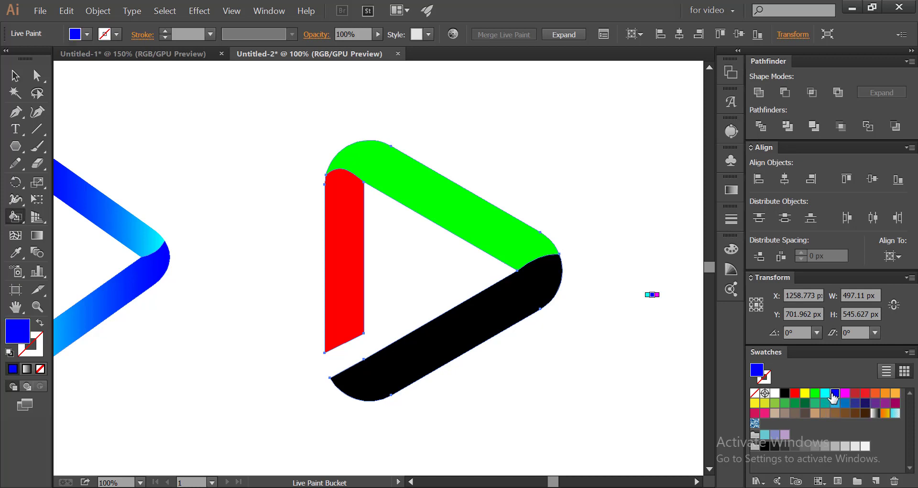
pyautogui.click(454, 344)
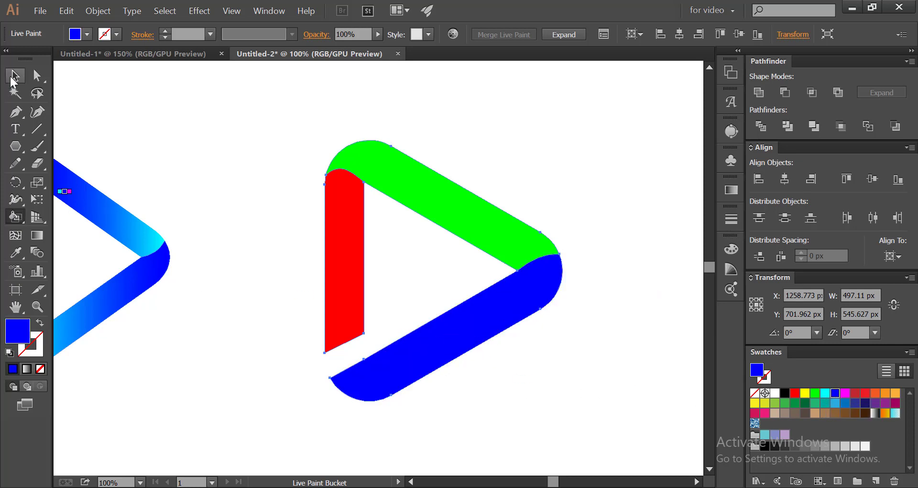
pyautogui.click(14, 76)
pyautogui.click(270, 193)
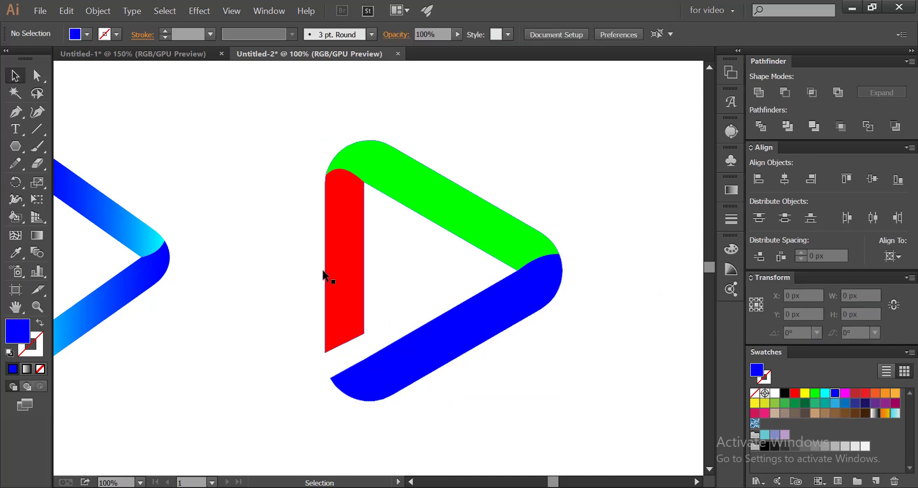
pyautogui.moveTo(328, 203)
pyautogui.mouseDown()
pyautogui.moveTo(517, 427)
pyautogui.moveTo(564, 429)
pyautogui.mouseUp()
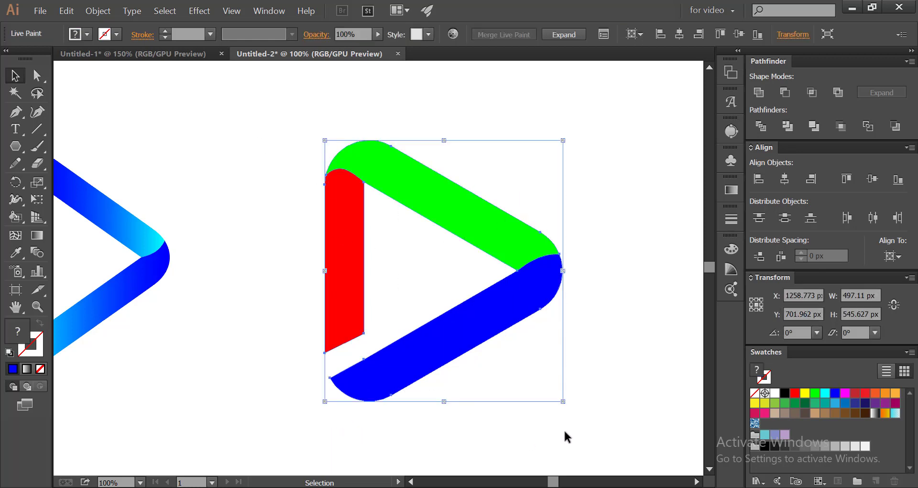
pyautogui.click(621, 309)
pyautogui.click(460, 206)
pyautogui.click(266, 202)
pyautogui.click(354, 245)
pyautogui.rightClick(489, 329)
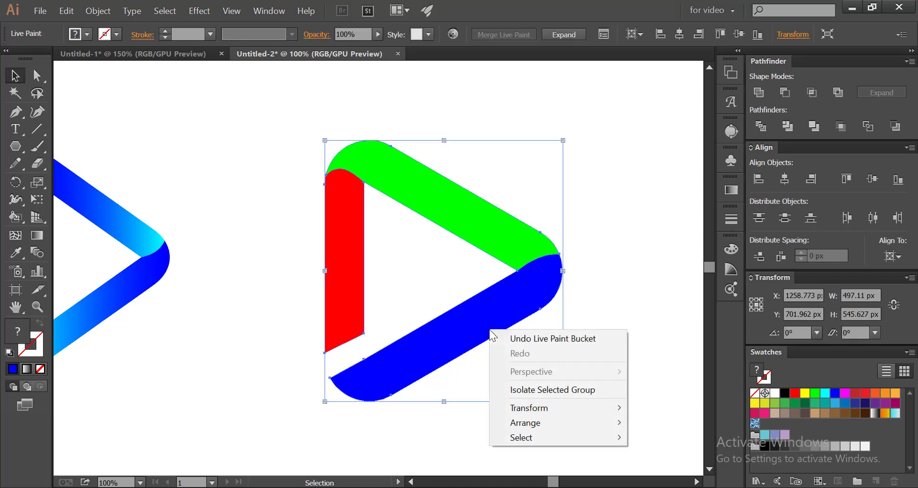
pyautogui.click(259, 224)
# Expand the Live Paint group with Object, Fill and Stroke included.
pyautogui.click(338, 207)
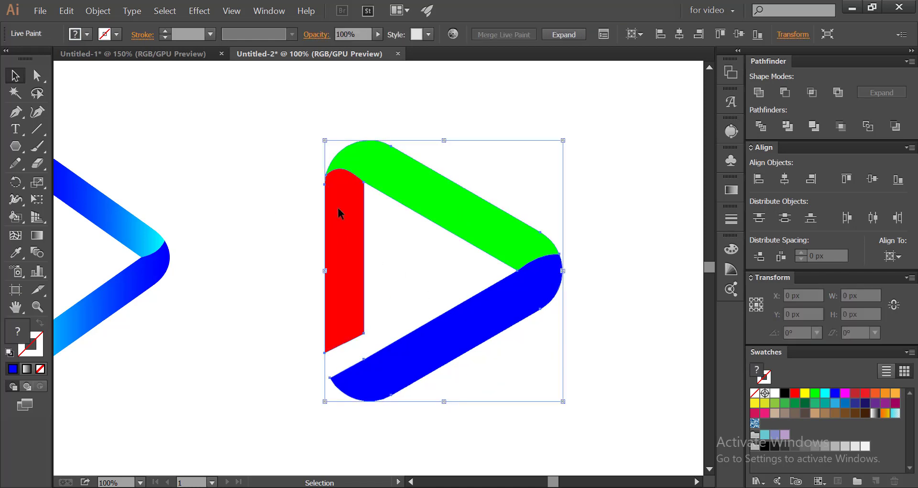
pyautogui.click(98, 10)
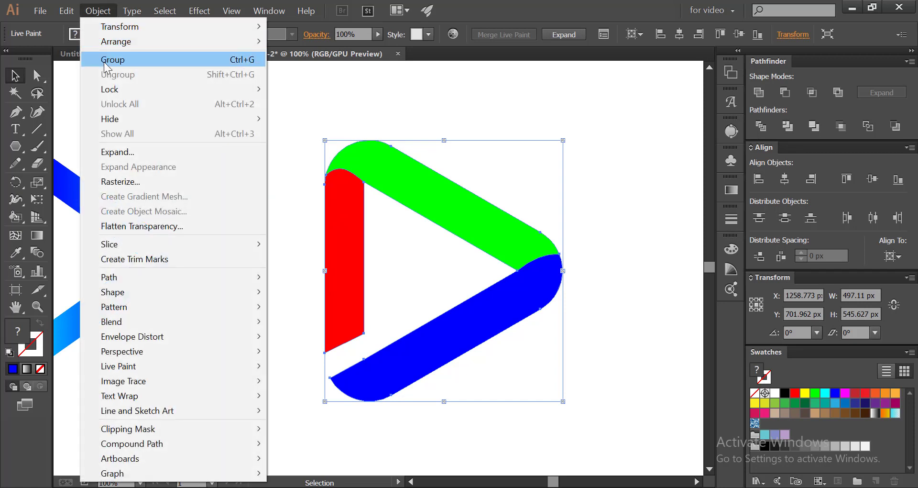
pyautogui.click(113, 152)
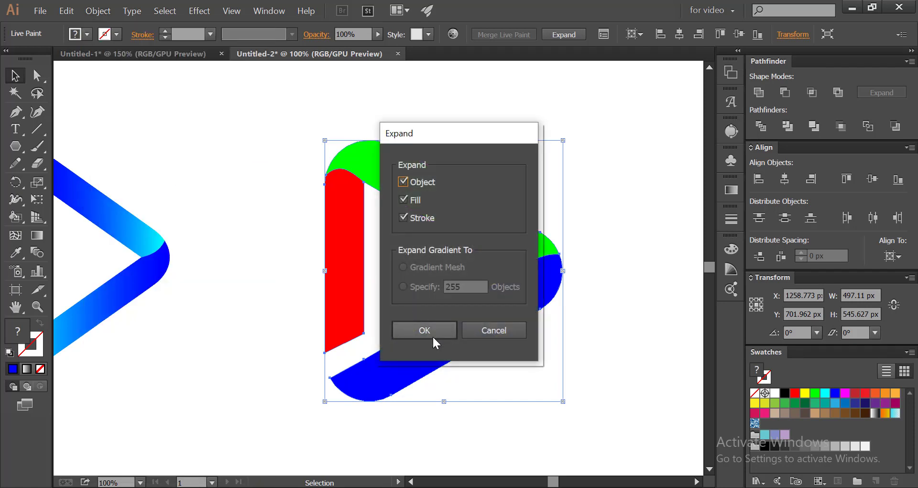
pyautogui.press('Return')
# Ungroup the expanded artwork twice to separate the red, green and blue segments.
pyautogui.rightClick(349, 228)
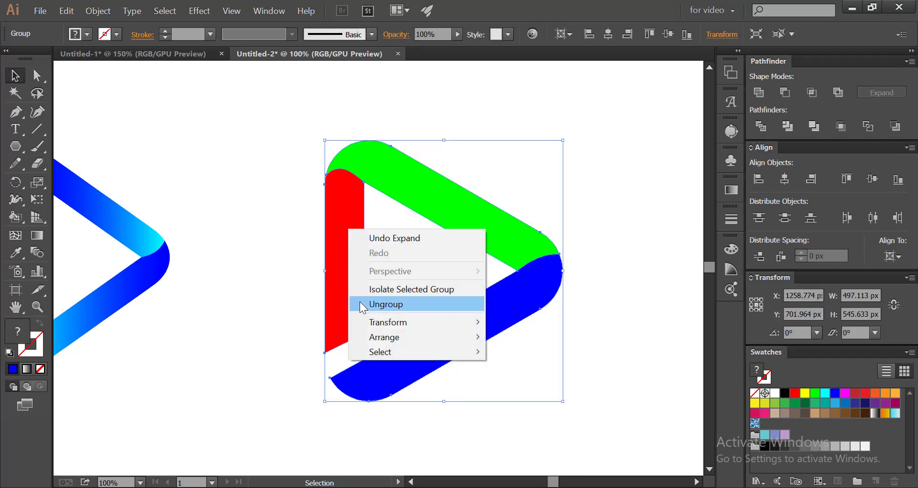
pyautogui.click(359, 304)
pyautogui.click(271, 211)
pyautogui.click(345, 228)
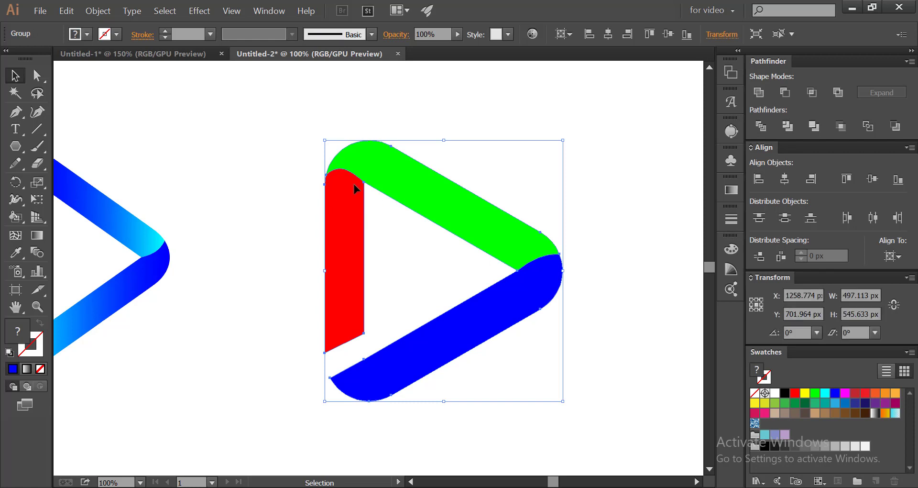
pyautogui.rightClick(354, 187)
pyautogui.click(343, 254)
pyautogui.click(289, 221)
pyautogui.click(336, 220)
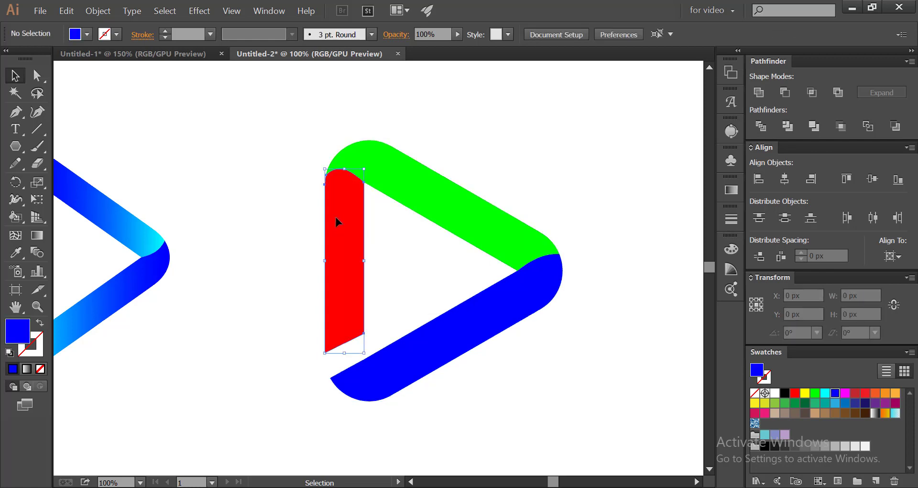
pyautogui.click(409, 190)
pyautogui.click(468, 313)
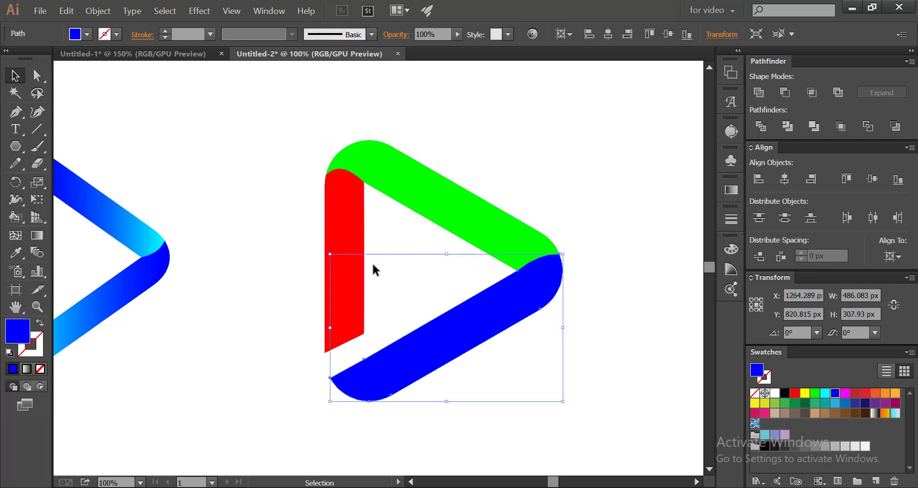
pyautogui.click(309, 208)
pyautogui.moveTo(282, 115); pyautogui.dragTo(569, 409)
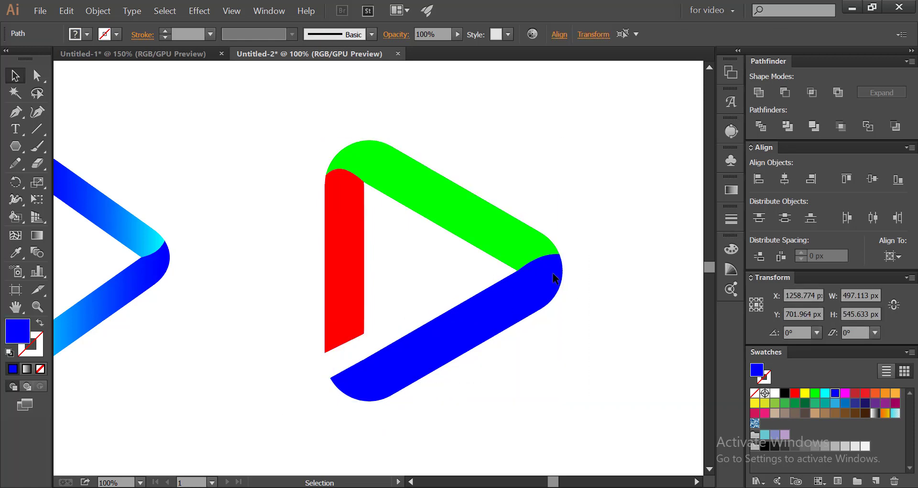
# Apply a linear gradient to the green upper diagonal segment and set its starting colour to cyan.
pyautogui.click(493, 234)
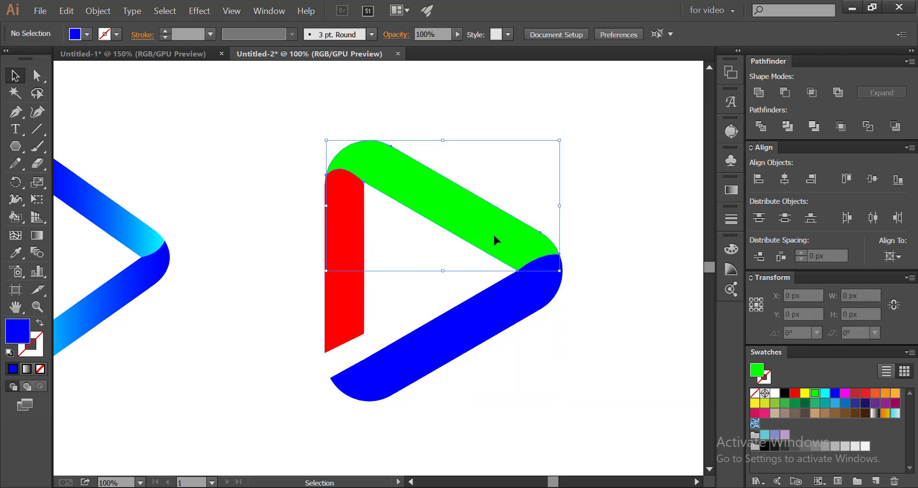
pyautogui.click(726, 188)
pyautogui.click(552, 207)
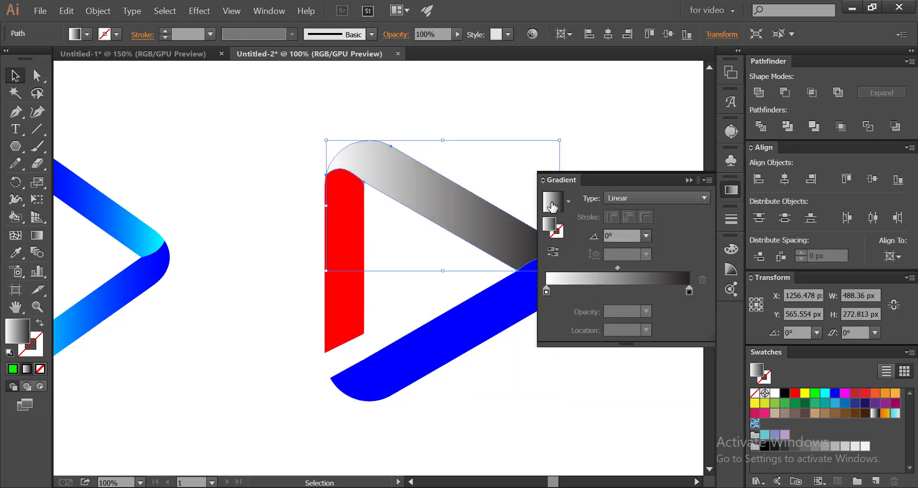
pyautogui.click(547, 290)
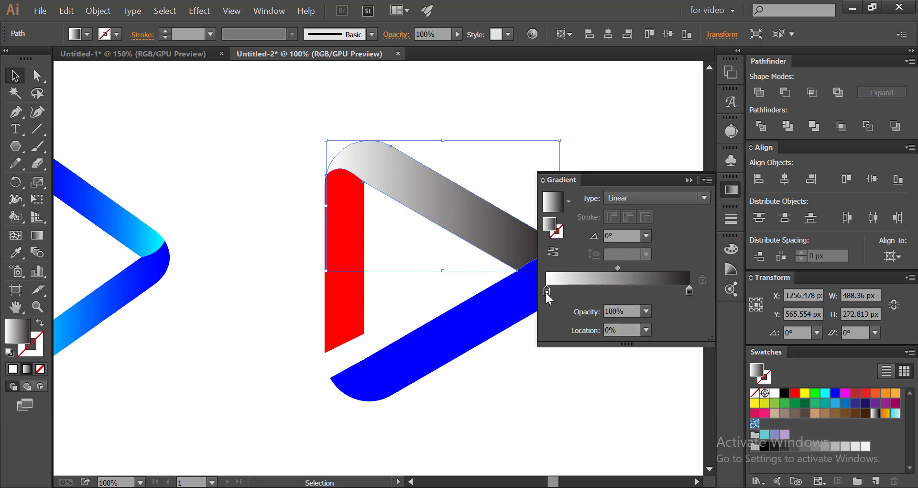
pyautogui.doubleClick(546, 291)
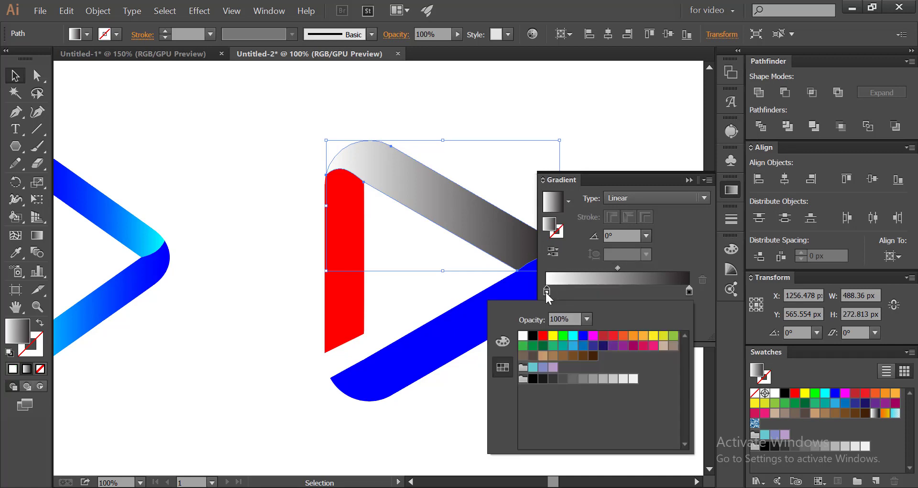
pyautogui.click(572, 335)
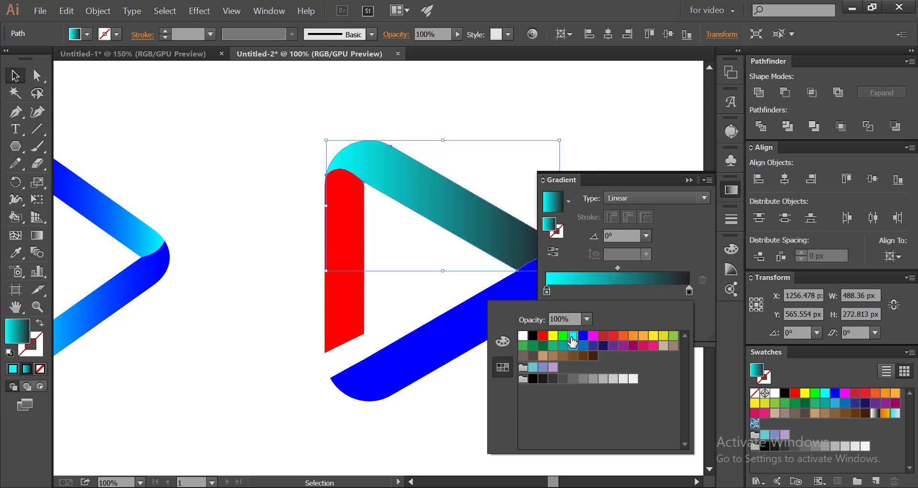
# Set the upper segment's ending gradient colour to blue and move the gradient midpoint to about 37.5%.
pyautogui.click(689, 290)
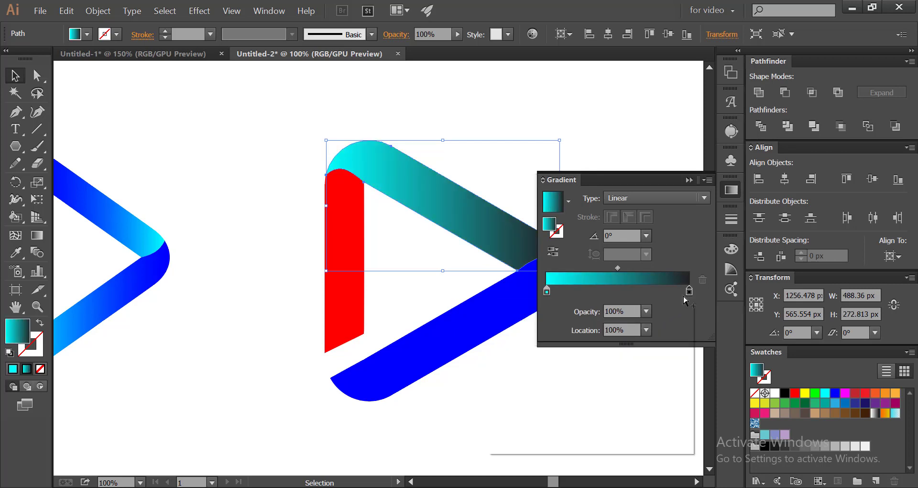
pyautogui.doubleClick(689, 290)
pyautogui.click(583, 335)
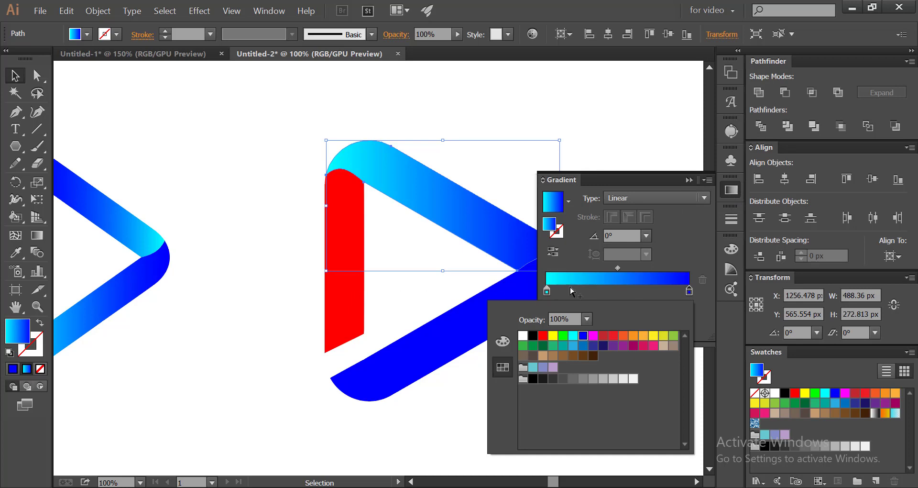
pyautogui.click(618, 267)
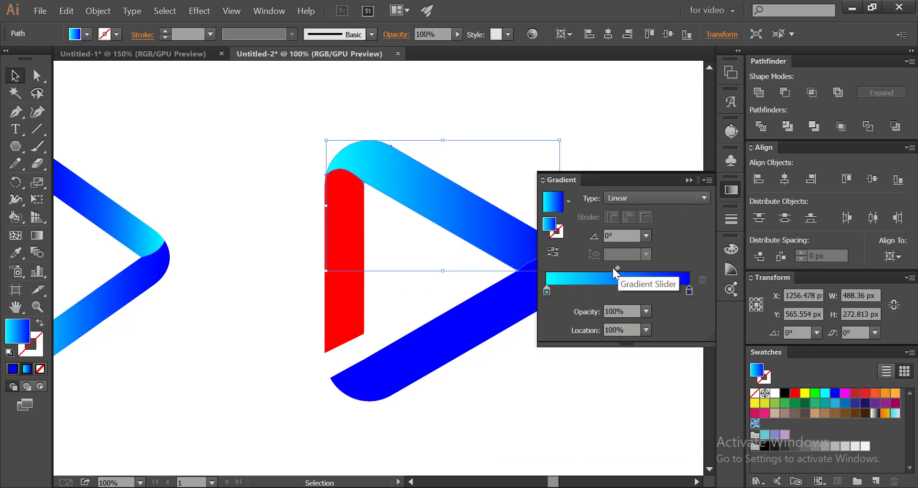
pyautogui.moveTo(616, 267); pyautogui.dragTo(599, 272)
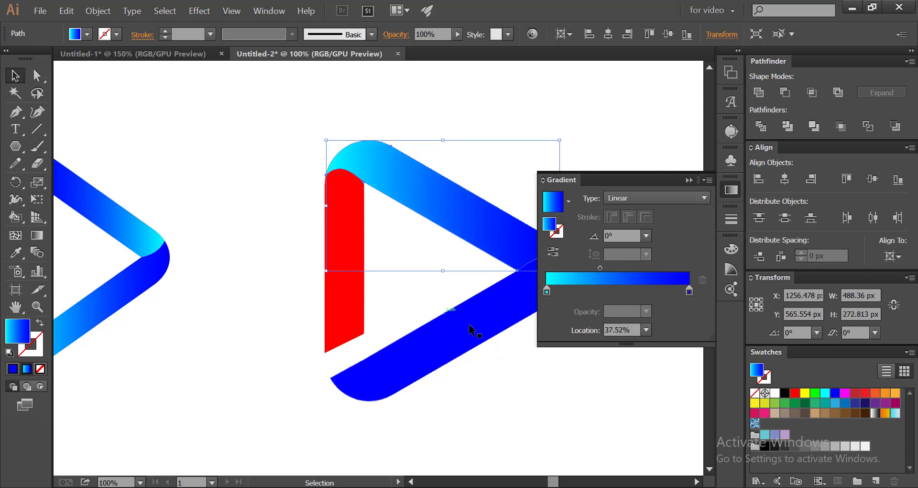
# Fill the red vertical segment with the same cyan-to-blue gradient at a 45° angle.
pyautogui.click(350, 290)
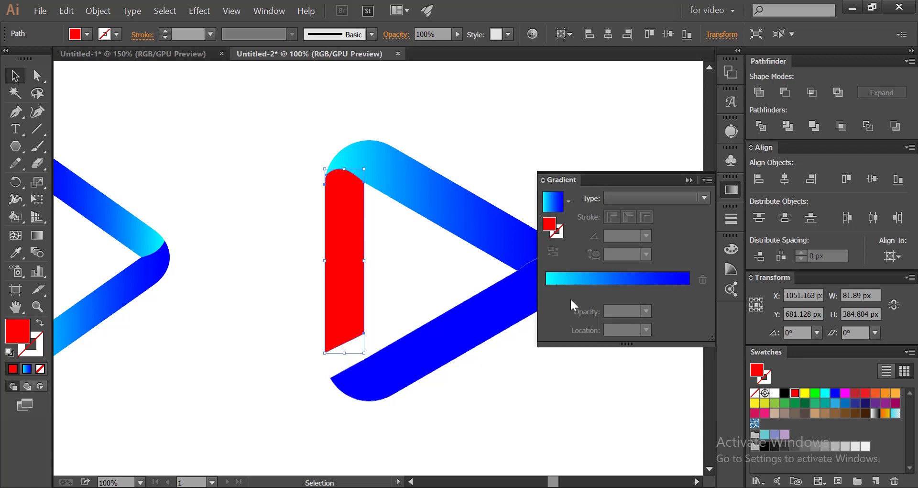
pyautogui.click(583, 281)
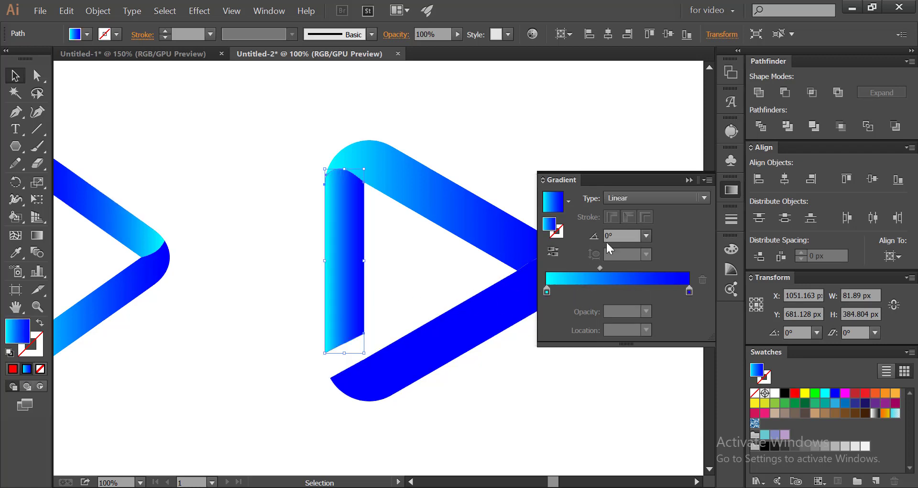
pyautogui.click(645, 236)
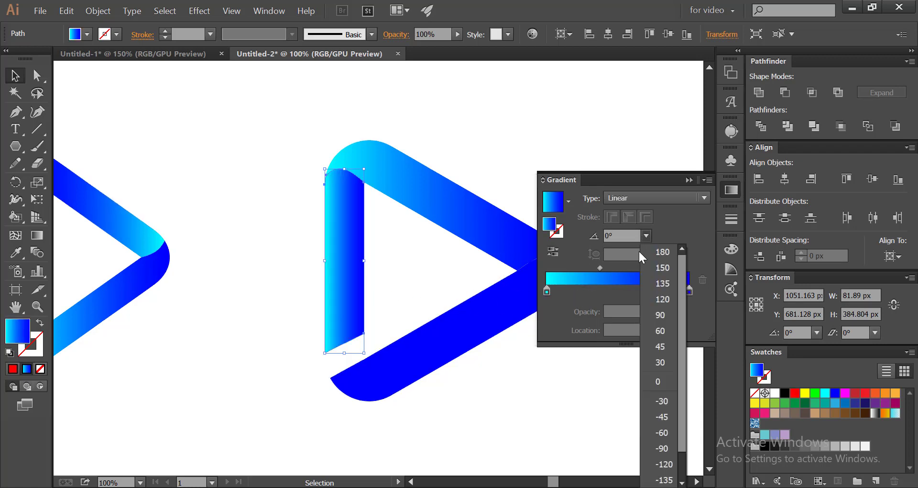
pyautogui.click(660, 346)
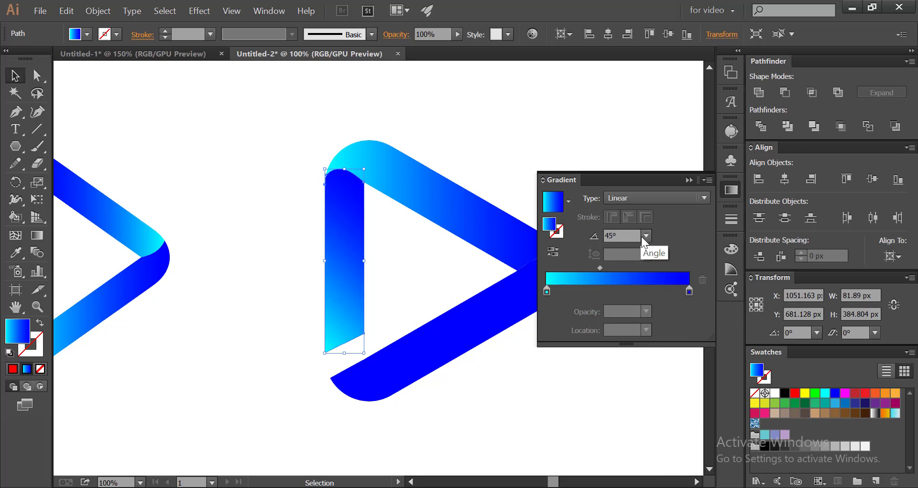
# Fill the lower diagonal segment with the cyan-to-blue gradient, reverse it, and shift its midpoint closer to the cyan end.
pyautogui.click(485, 325)
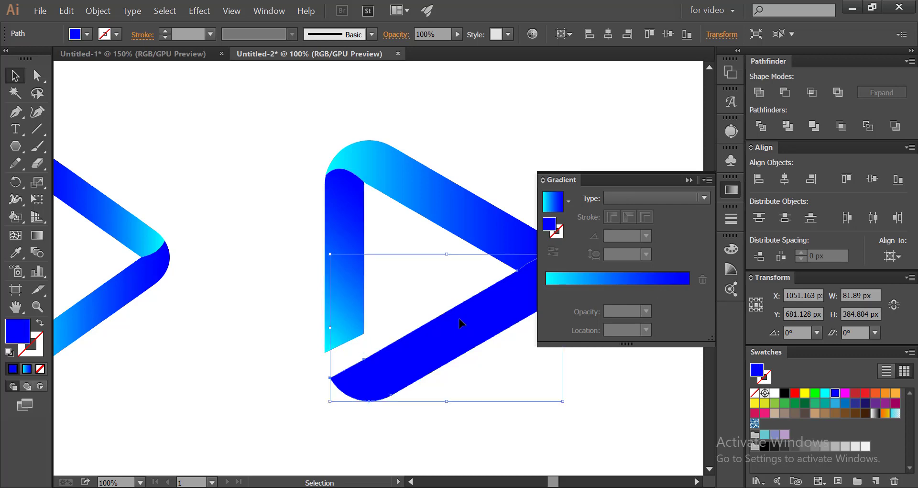
pyautogui.click(616, 280)
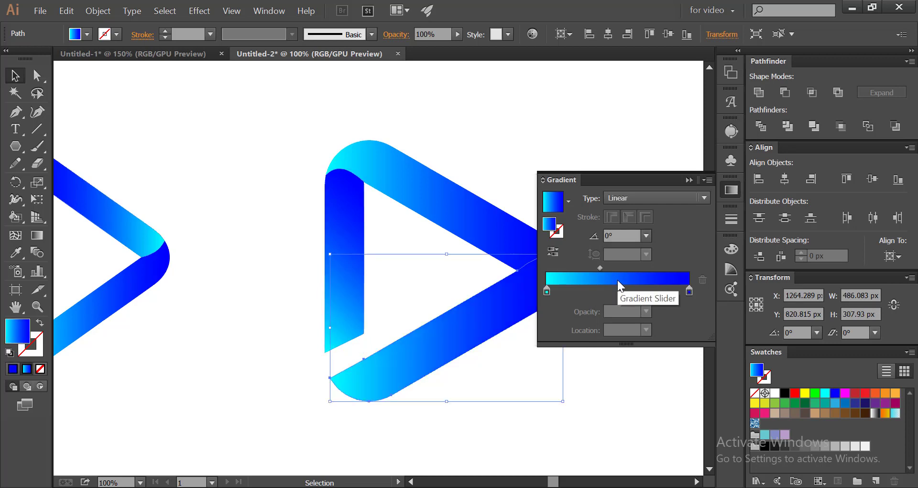
pyautogui.click(549, 252)
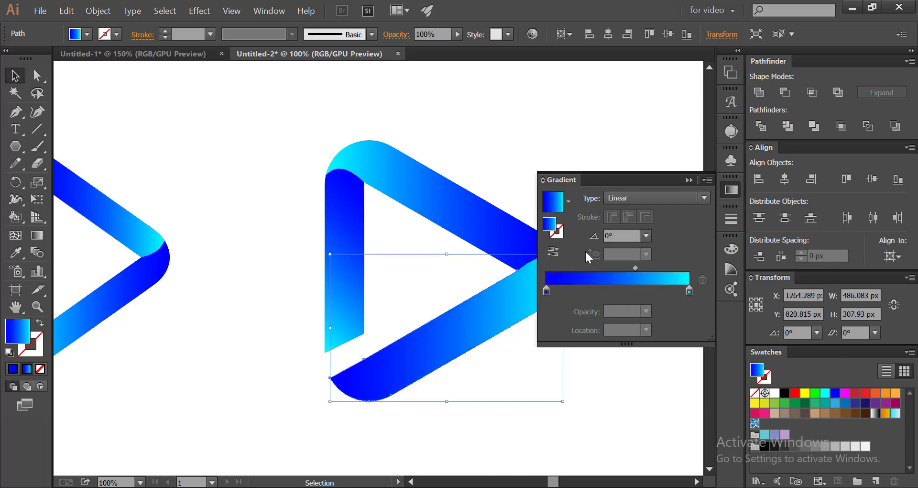
pyautogui.moveTo(635, 268); pyautogui.dragTo(655, 265)
pyautogui.click(724, 191)
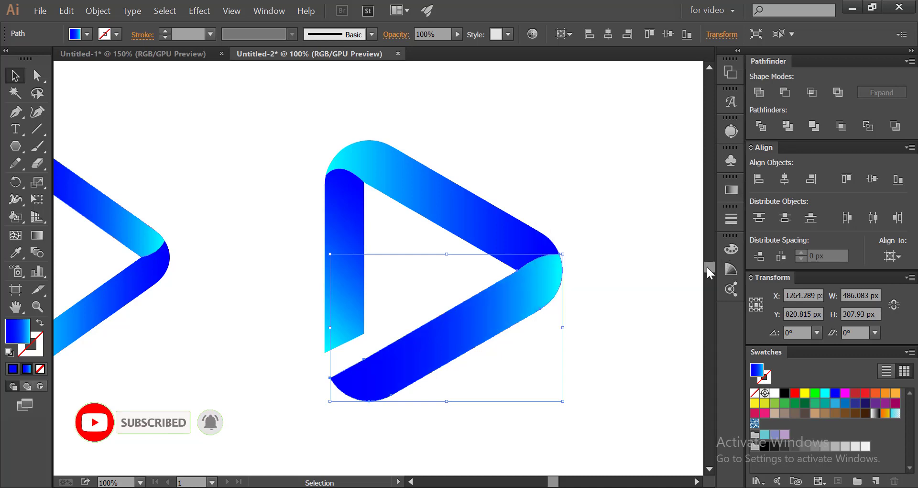
# Select all three segments of the new logo and scale them up proportionally to about 900 × 988 px.
pyautogui.click(625, 289)
pyautogui.moveTo(284, 118); pyautogui.dragTo(584, 414)
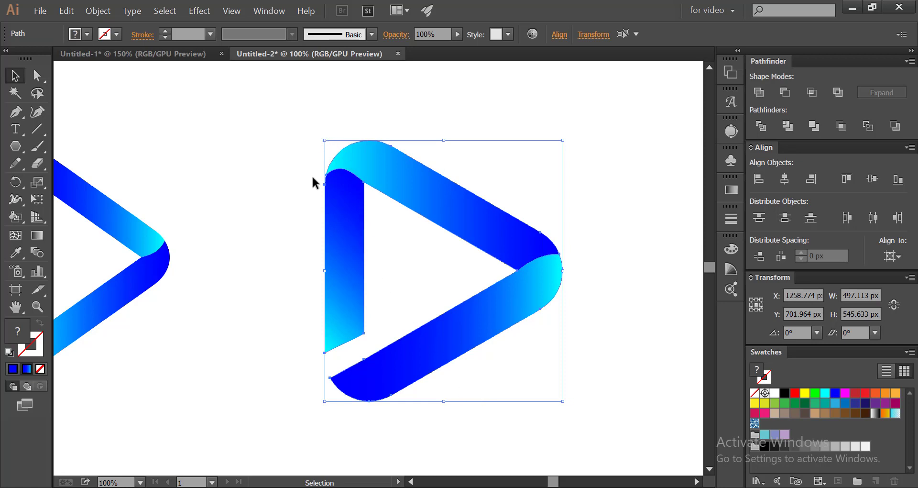
pyautogui.hotkey('ctrl', '0')
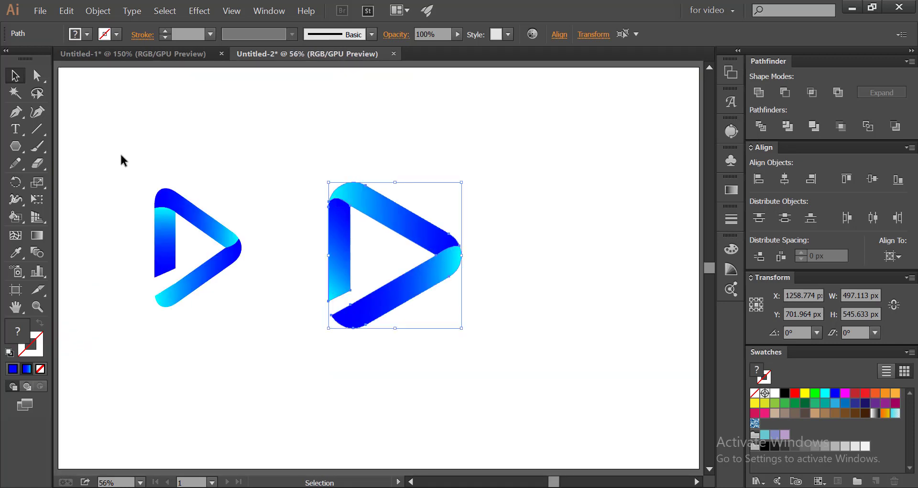
pyautogui.click(121, 156)
pyautogui.moveTo(308, 236); pyautogui.dragTo(490, 358)
pyautogui.moveTo(328, 182); pyautogui.dragTo(270, 125)
pyautogui.click(242, 133)
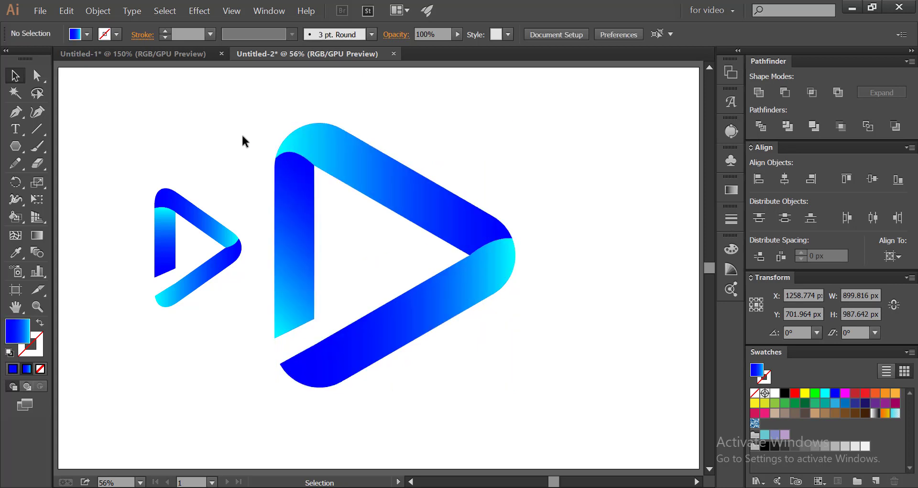